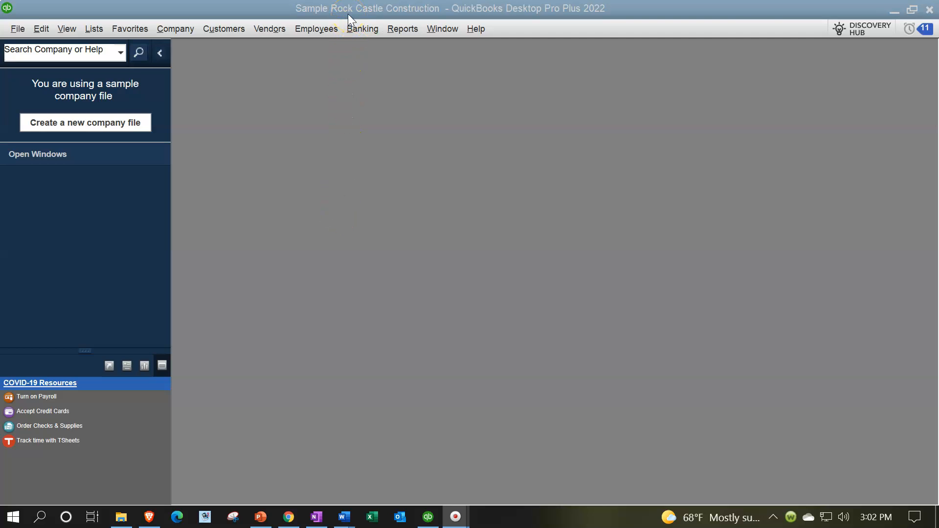
Show the open window list and open the company Home page maximized
click(73, 34)
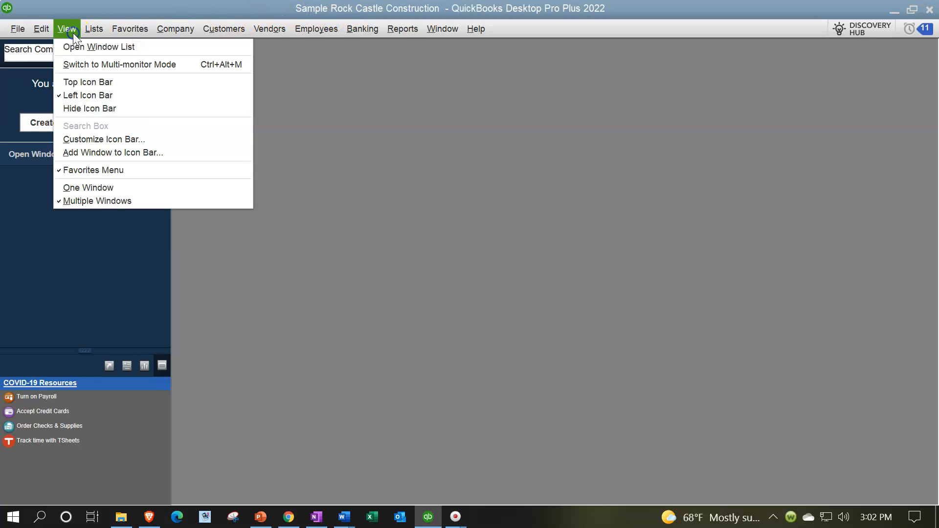
click(83, 49)
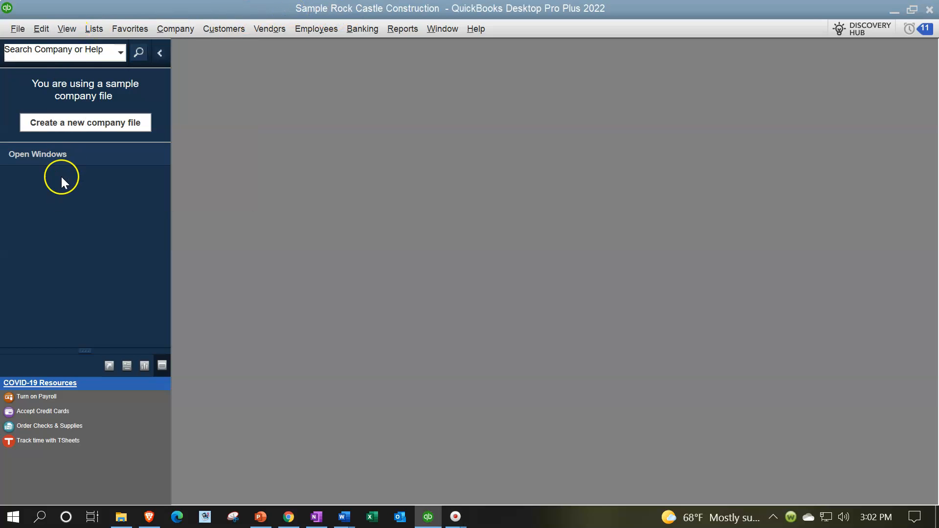
click(173, 29)
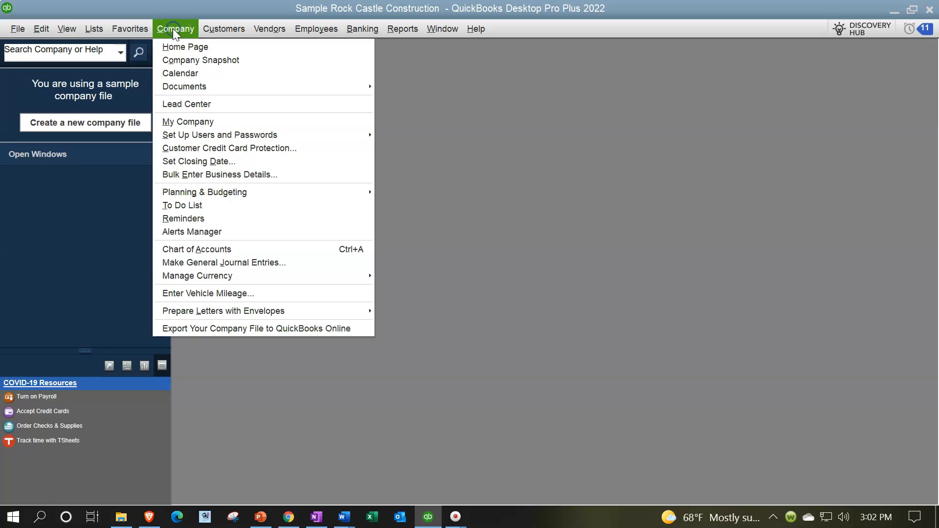
click(172, 42)
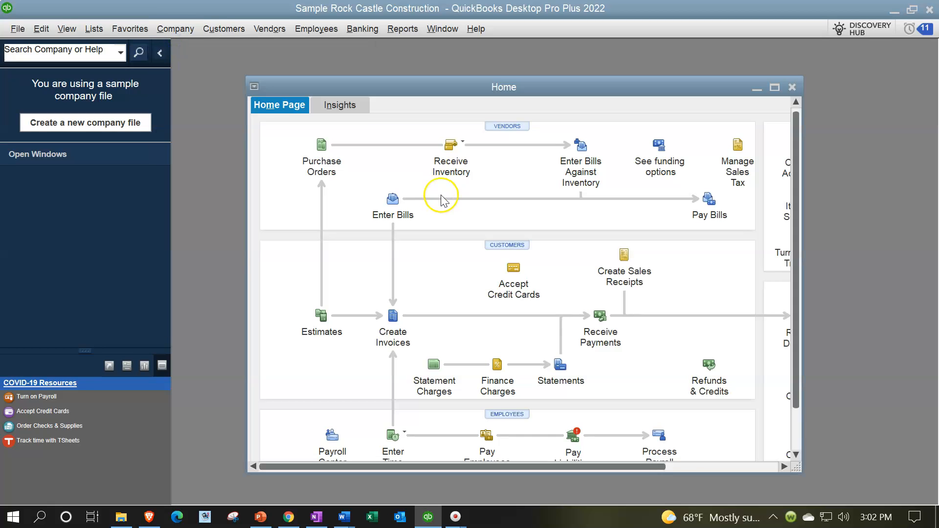
click(773, 88)
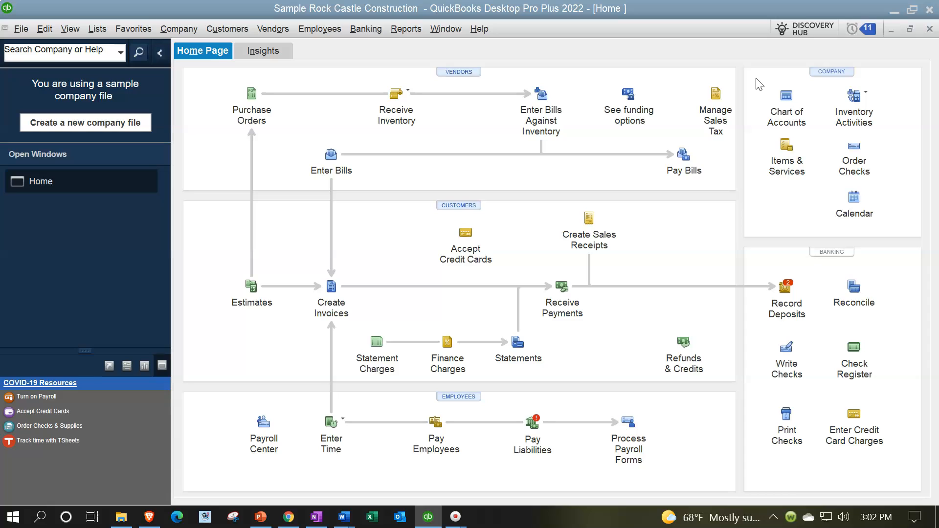
Open the Balance Sheet Standard report and collapse the icon bar to give the report more room
click(407, 29)
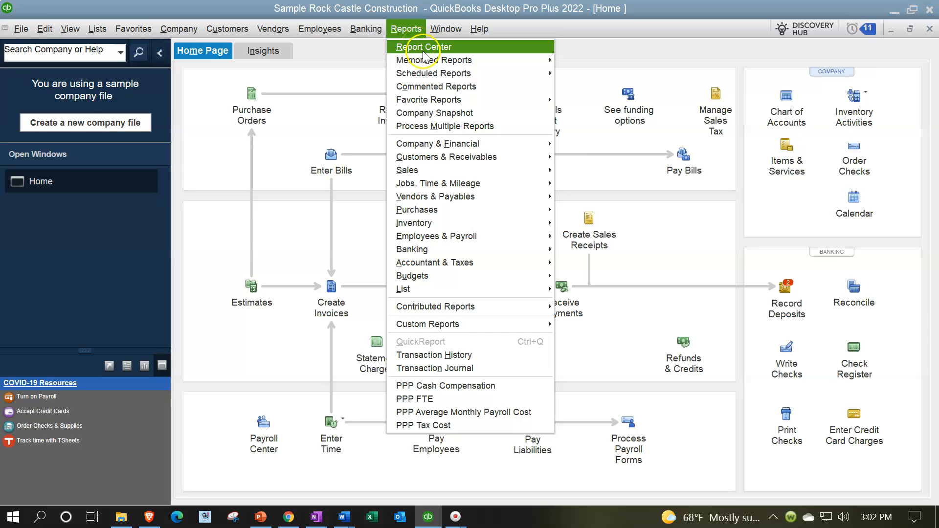
mouse_move(432, 60)
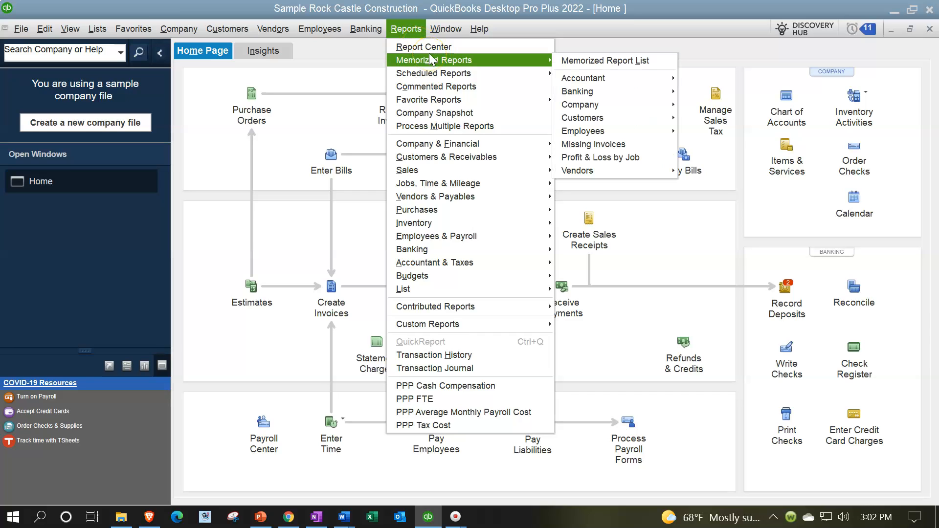
mouse_move(456, 100)
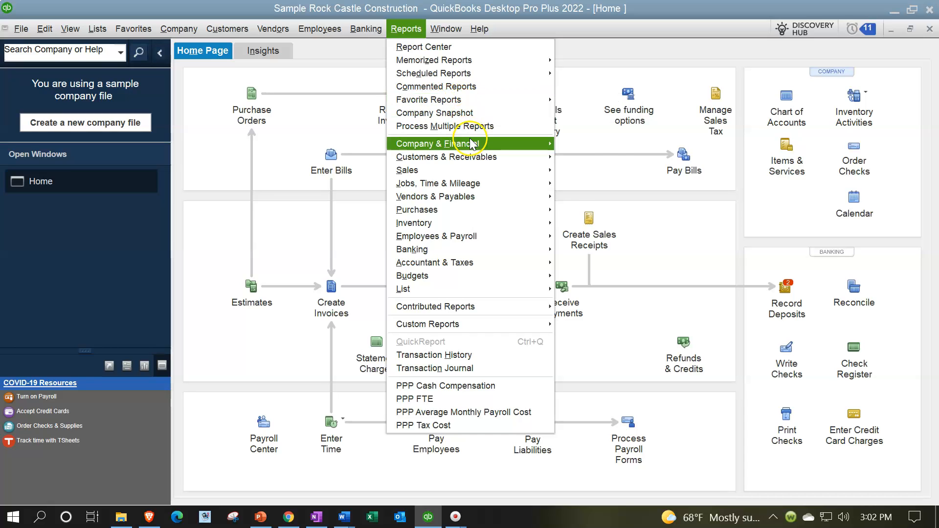
mouse_move(472, 144)
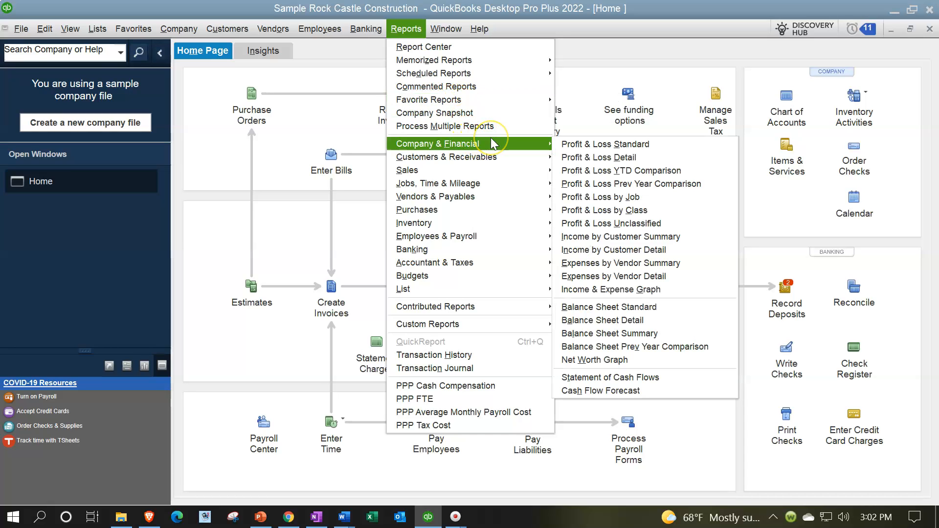
click(556, 146)
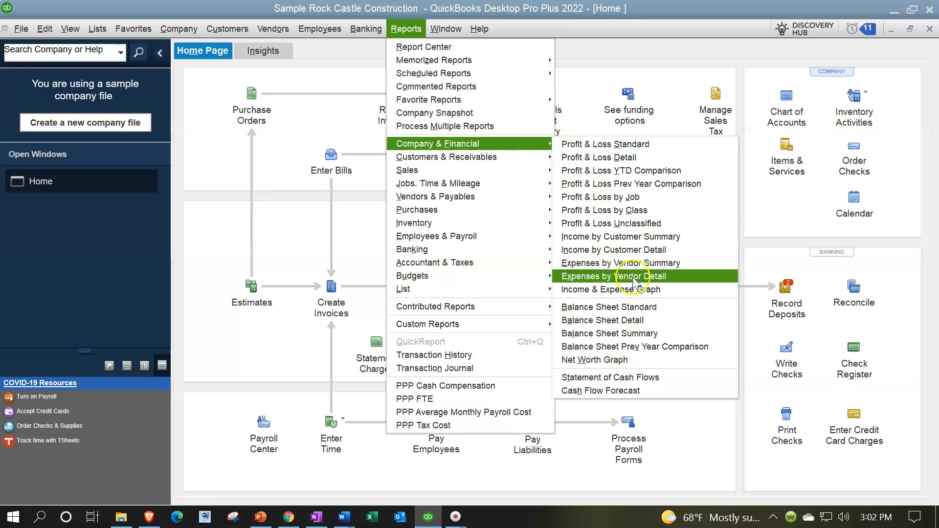
click(641, 307)
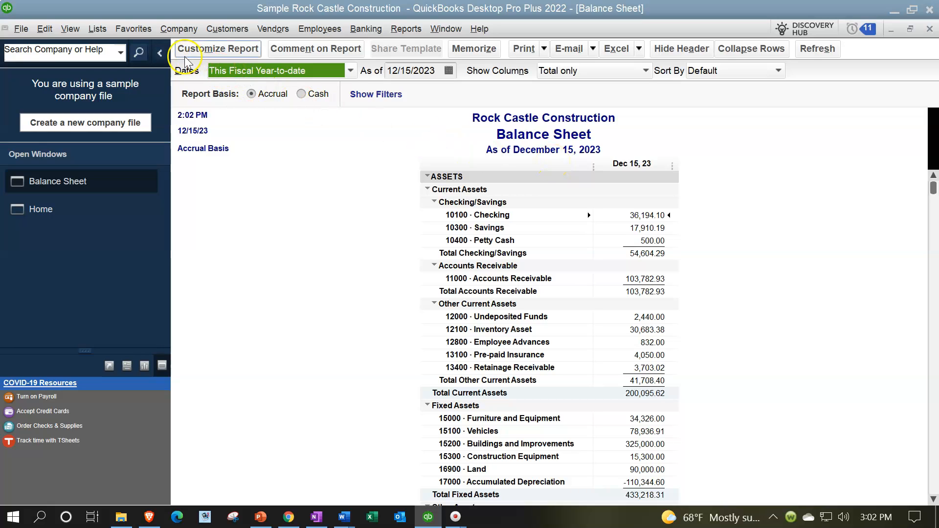
click(159, 54)
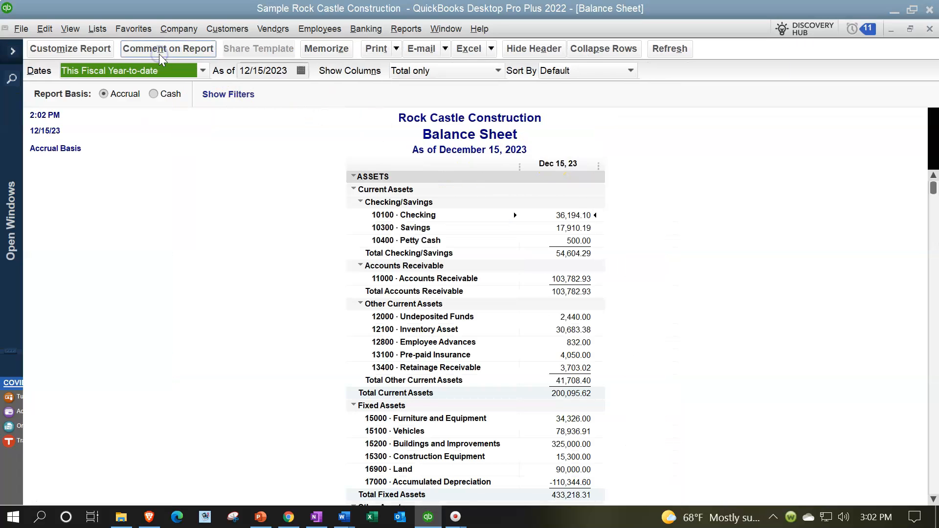
In the Balance Sheet's customization settings, set the column labels font to size 14, keeping Arial Bold in black
click(55, 49)
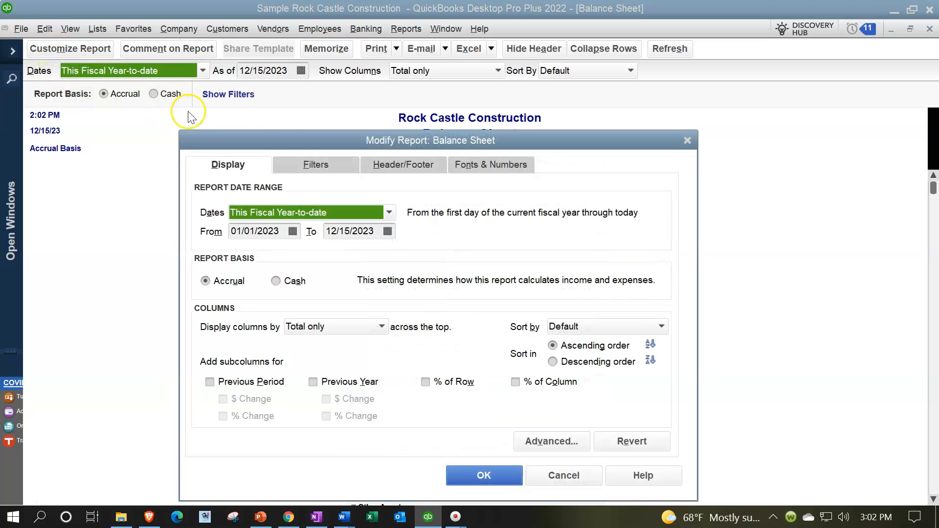
drag(336, 141, 293, 110)
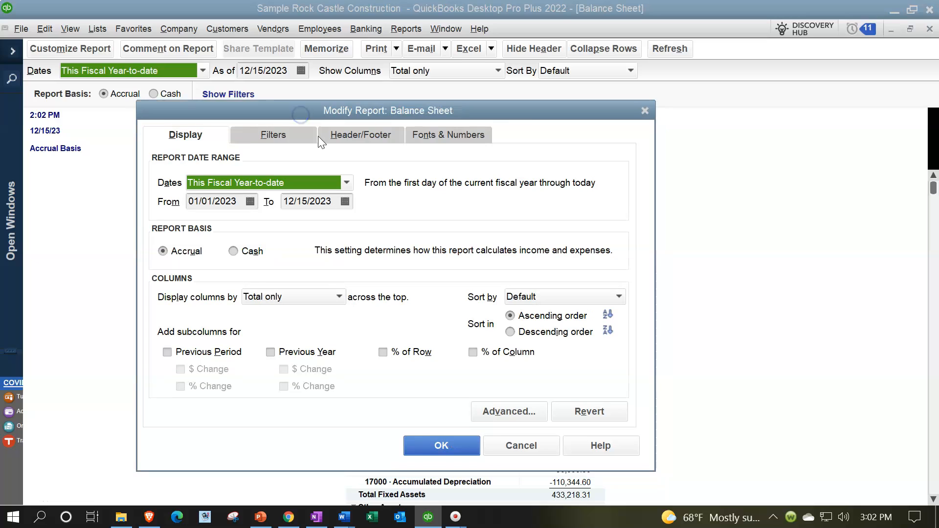
click(424, 138)
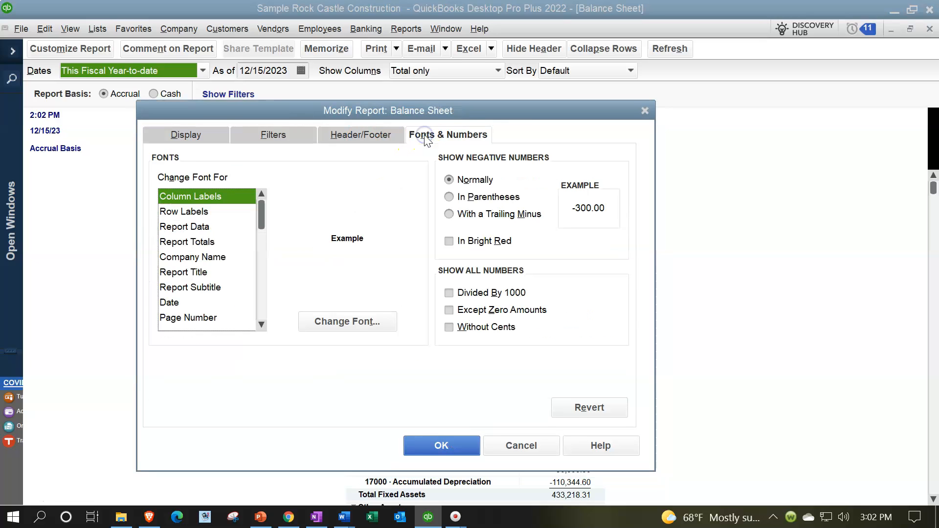
click(189, 200)
click(327, 323)
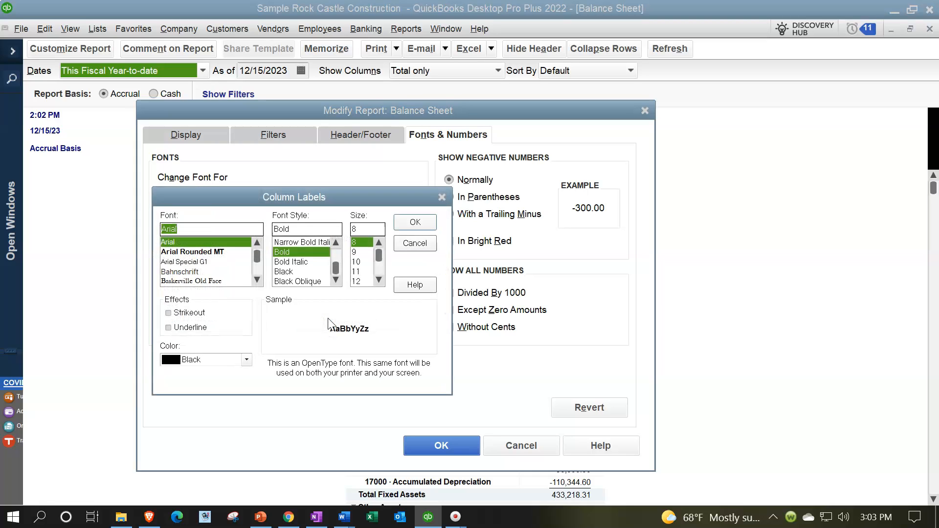
click(379, 281)
click(379, 280)
click(366, 272)
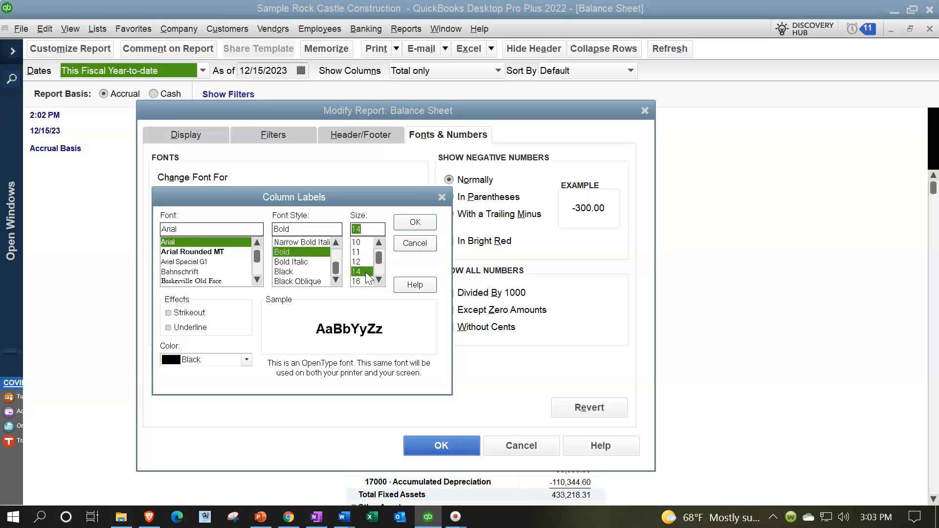
click(257, 279)
click(254, 278)
click(247, 359)
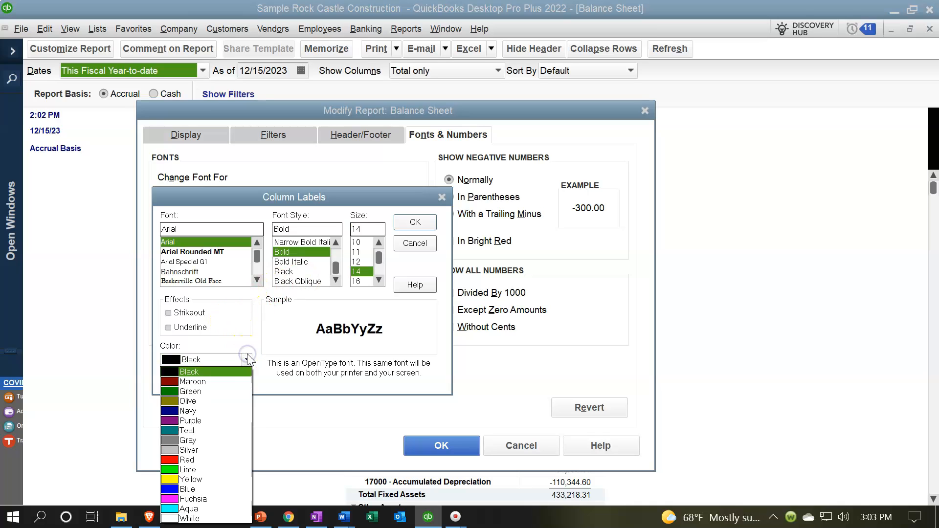
click(248, 360)
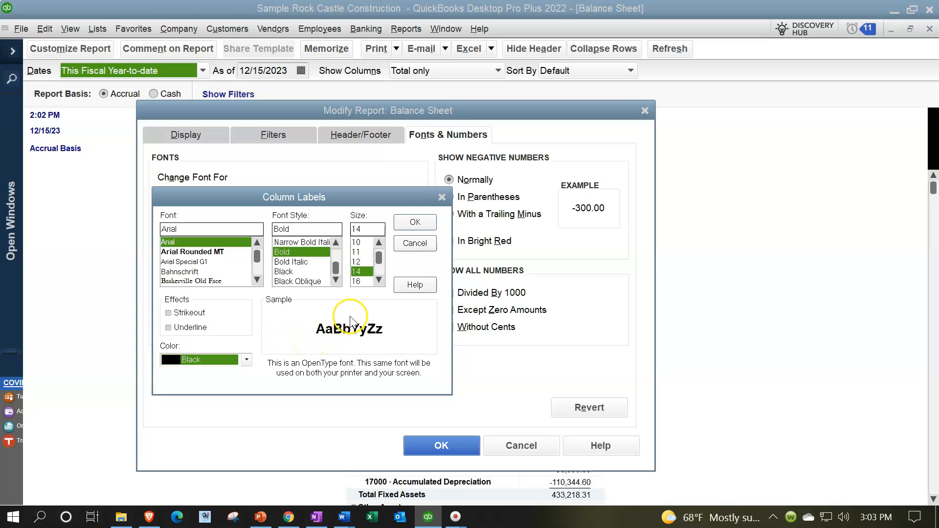
Accept the column labels font, extend the change to all related fonts, and apply it to the Balance Sheet
click(401, 224)
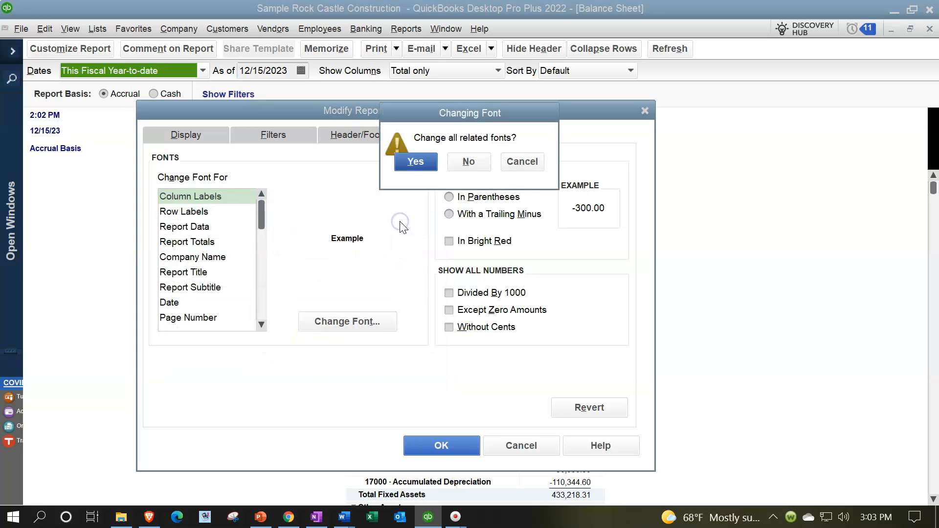
drag(419, 106, 416, 186)
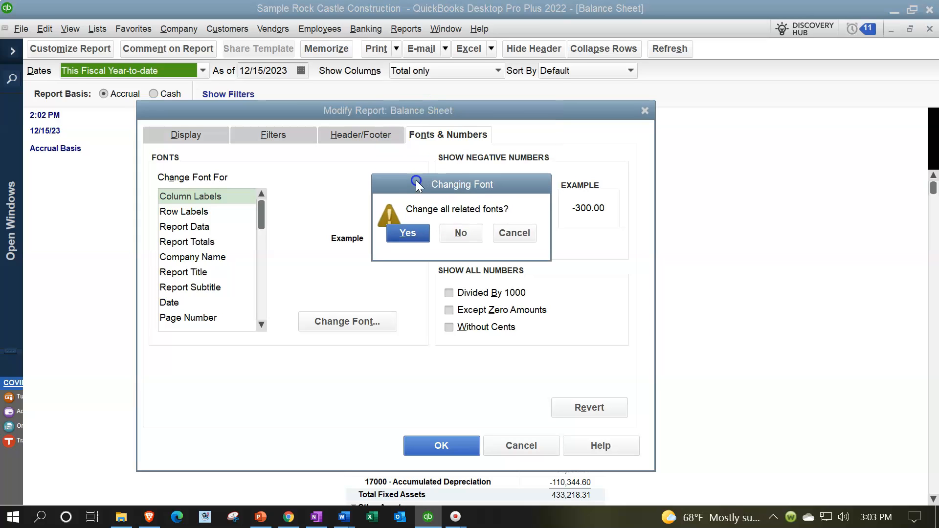
click(409, 234)
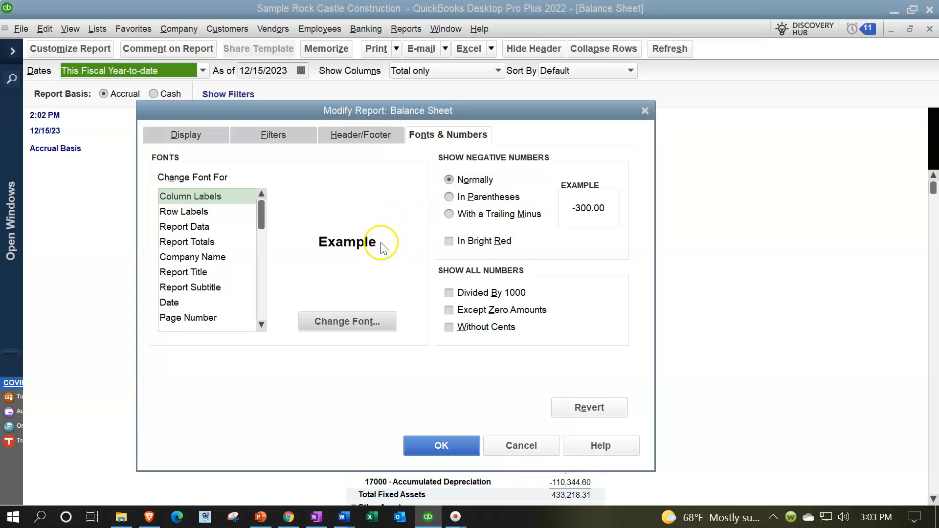
click(431, 445)
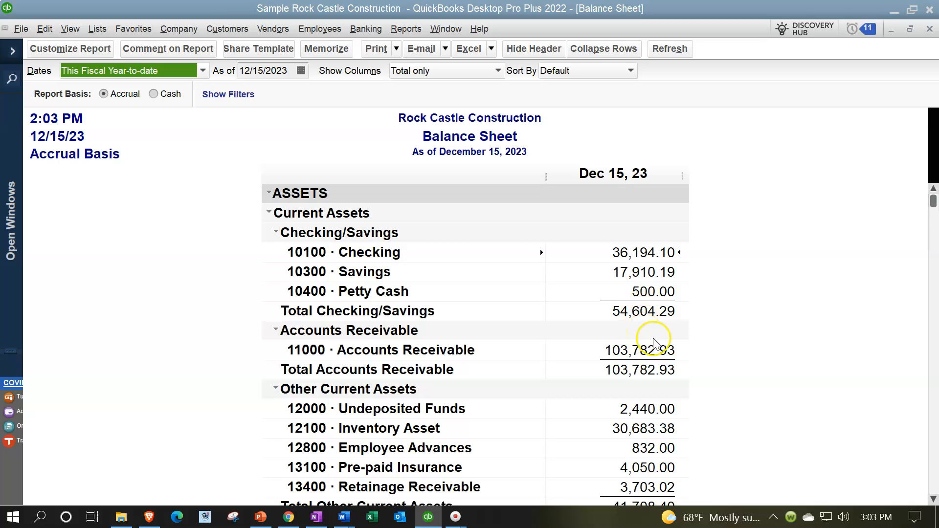
Examine the Header/Footer and Fonts & Numbers customization options of the Balance Sheet, and close the settings without changing anything
click(80, 50)
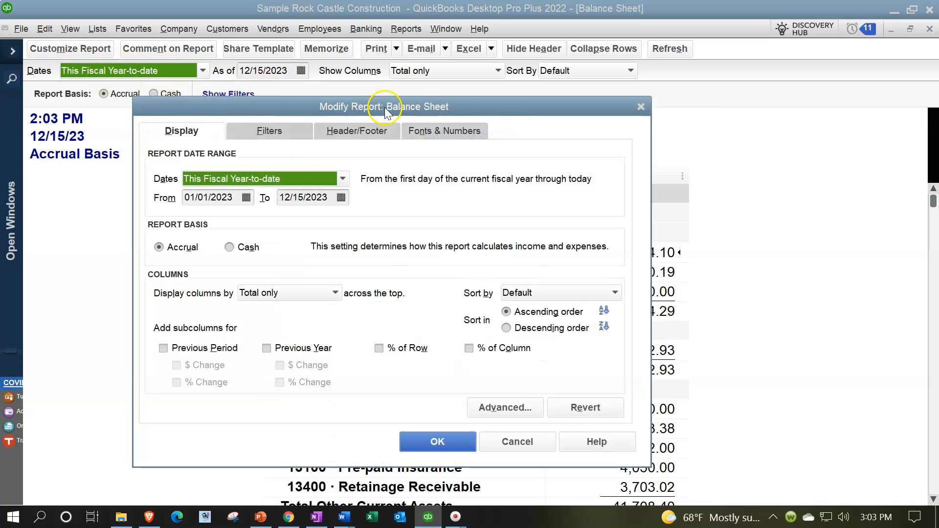
drag(384, 107, 494, 113)
click(541, 138)
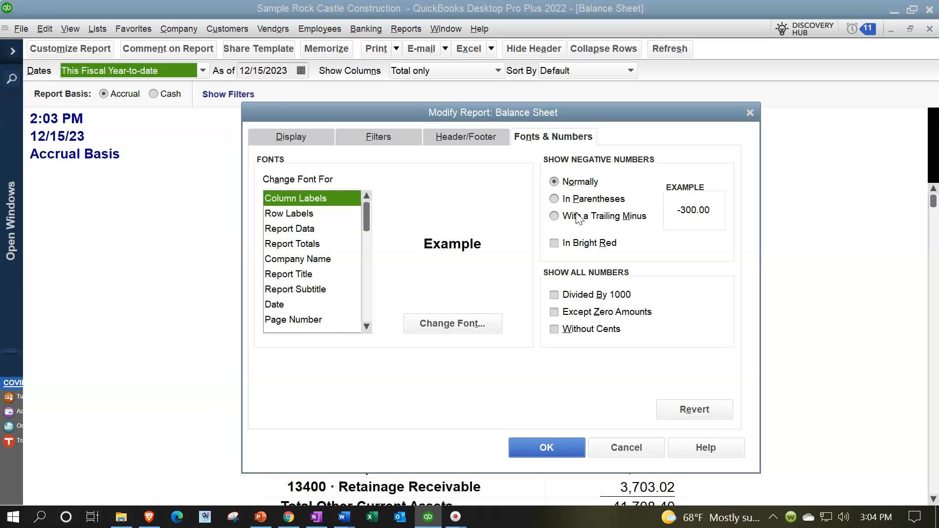
click(472, 138)
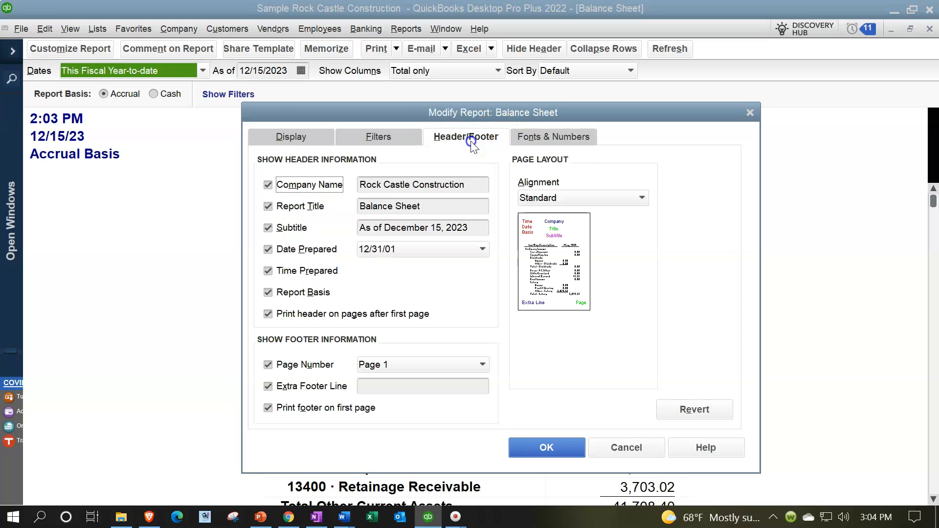
click(458, 190)
click(536, 138)
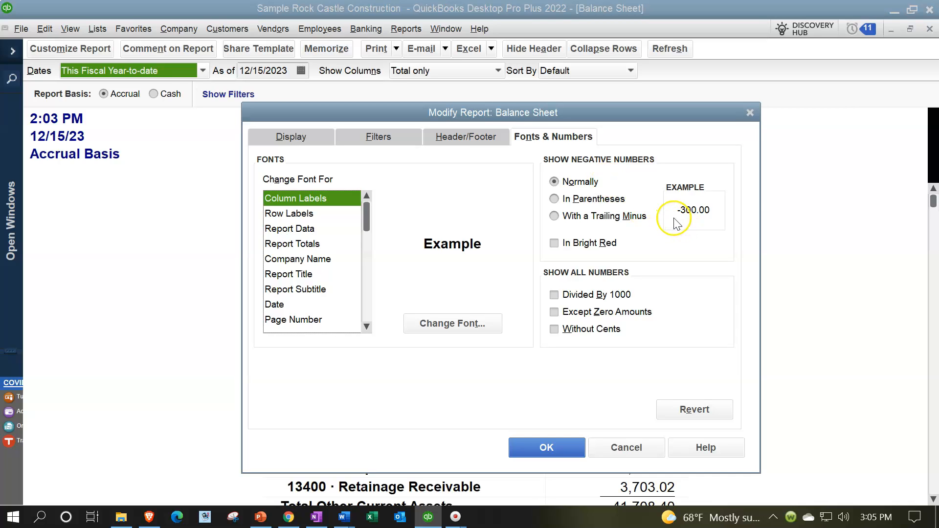
drag(540, 112, 712, 96)
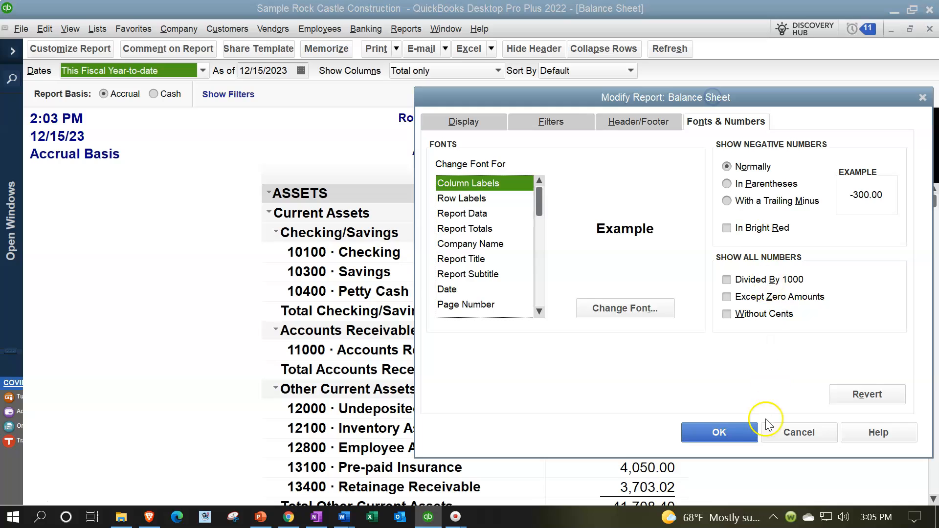
click(749, 432)
Locate the Accumulated Depreciation amount under Fixed Assets in the Balance Sheet
scroll(703, 399, down, 1)
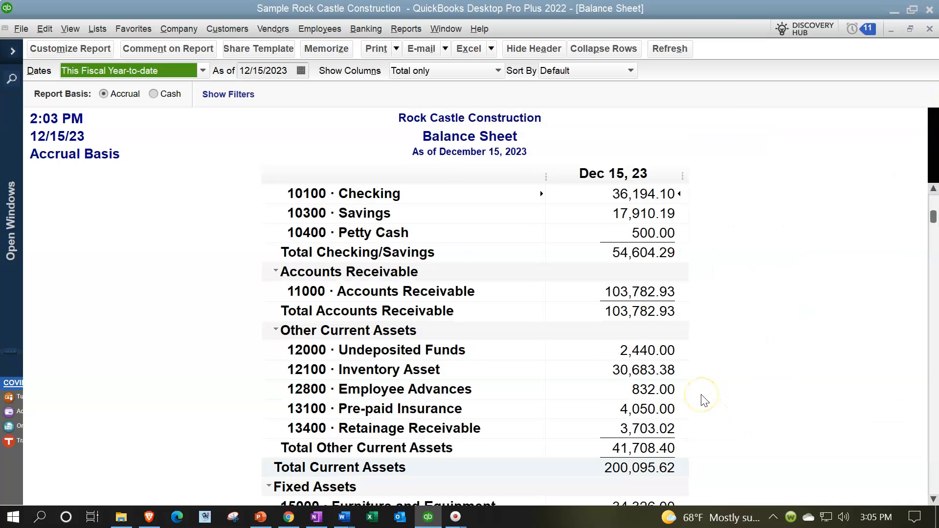
scroll(703, 400, down, 2)
scroll(703, 400, down, 2)
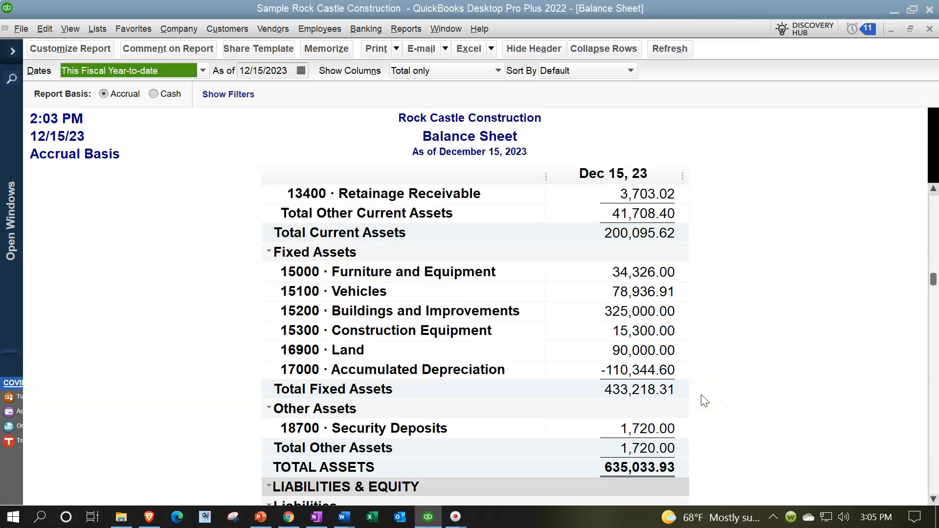
click(628, 370)
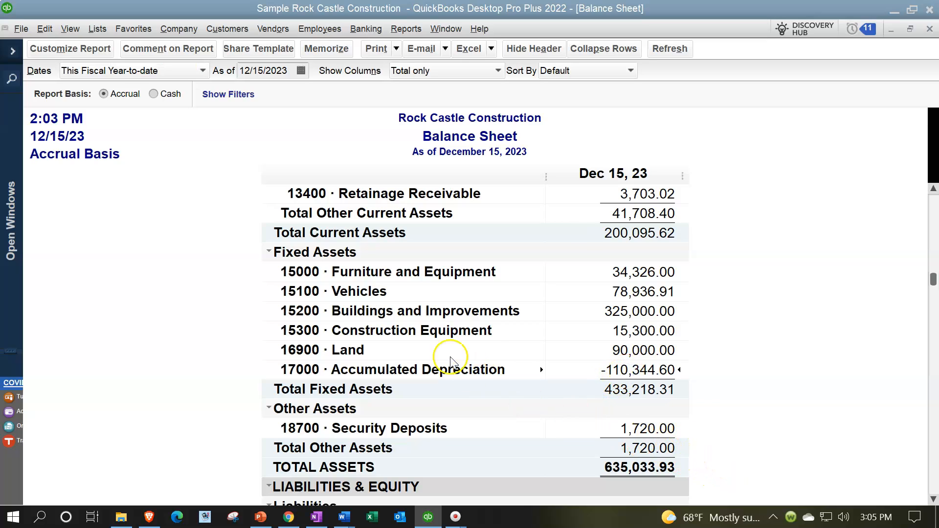
In the Balance Sheet's customization settings, compare the negative number formats and choose In Parentheses
click(94, 49)
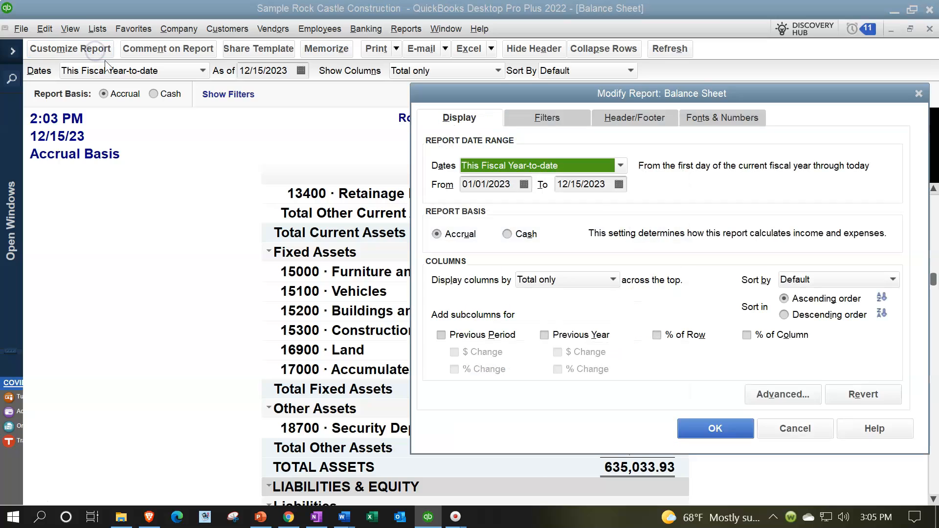
click(702, 118)
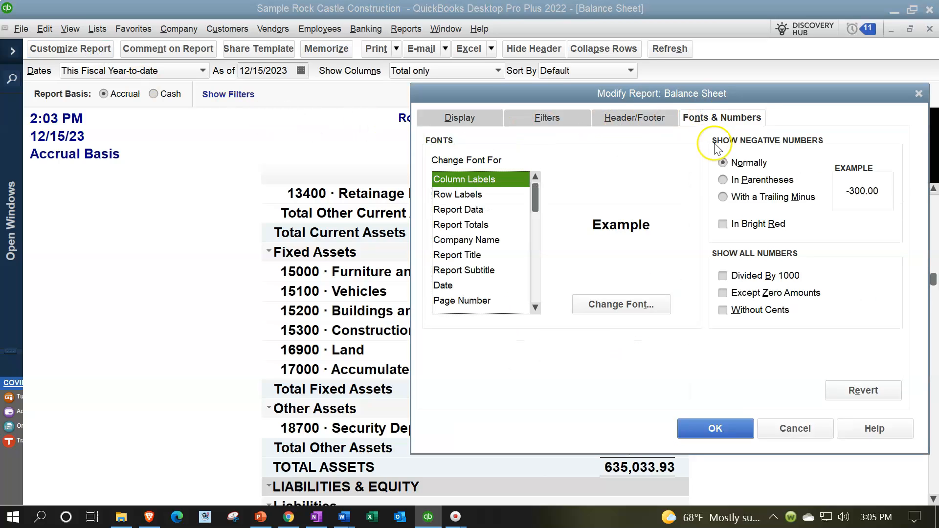
click(723, 180)
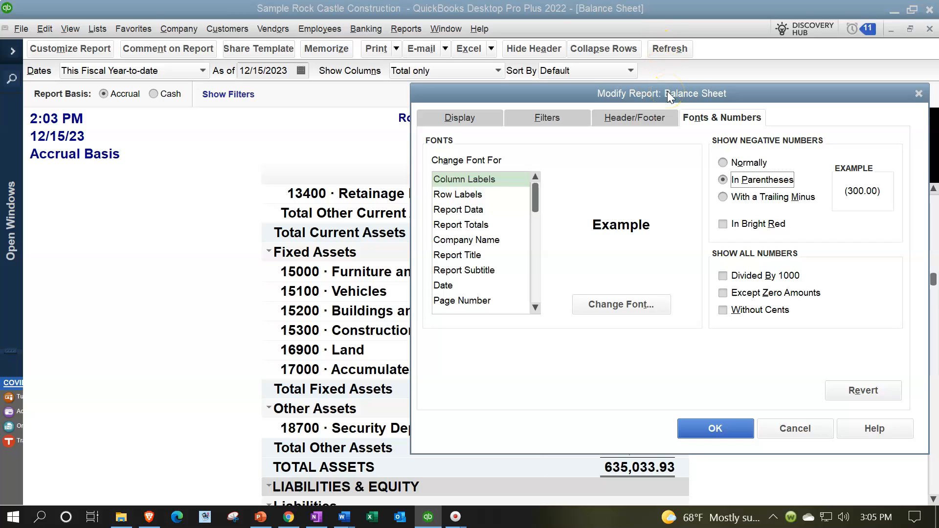
click(723, 197)
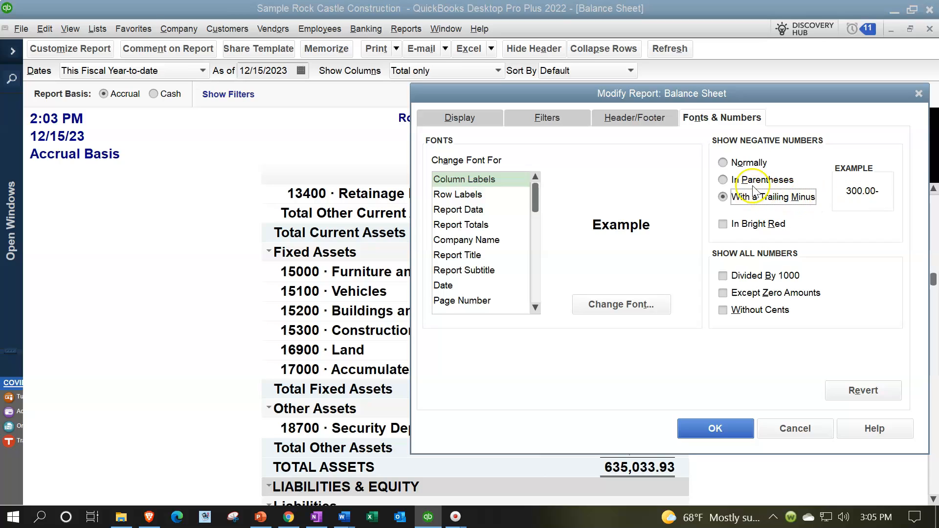
click(723, 180)
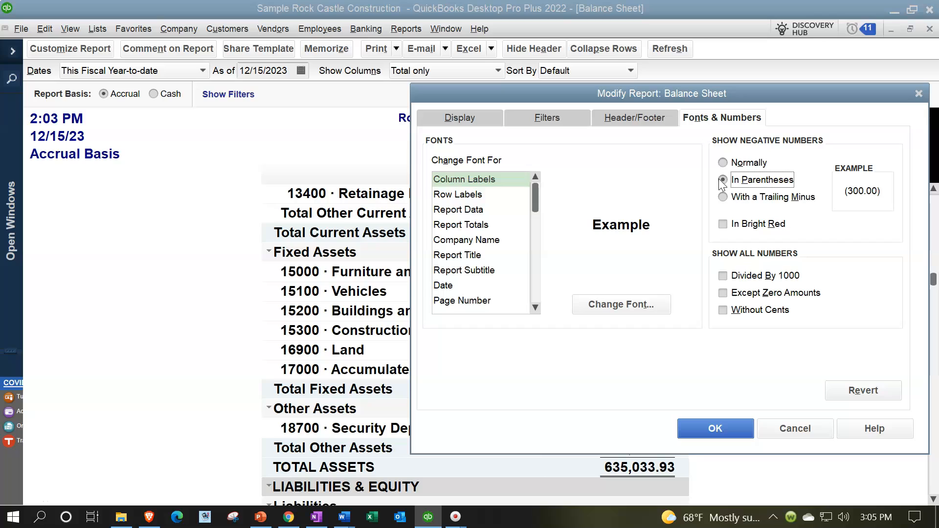
click(723, 164)
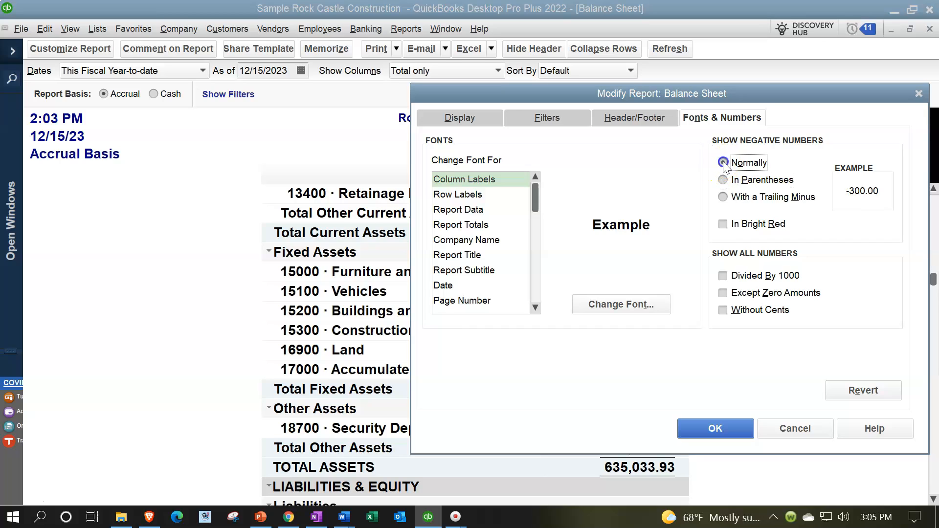
click(723, 180)
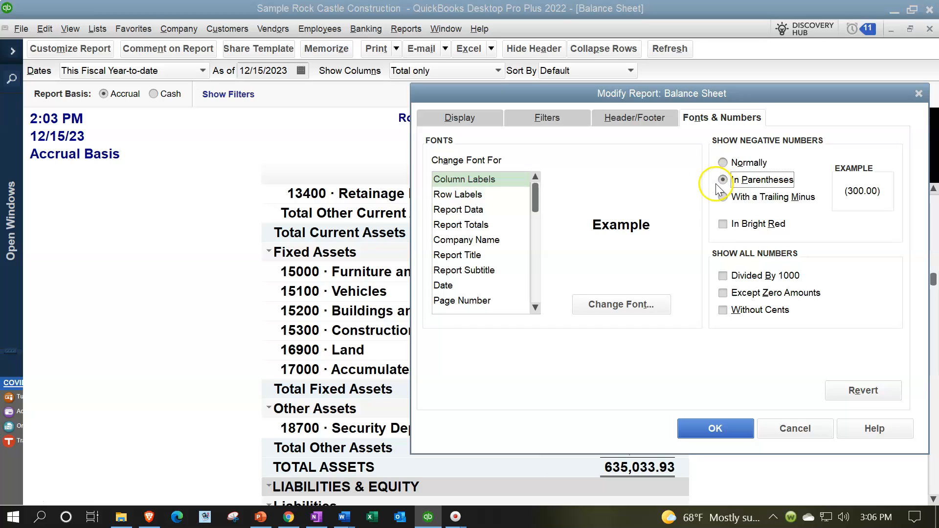
Set negative numbers to bright red, apply the format to the Balance Sheet, and look over its amounts
click(723, 224)
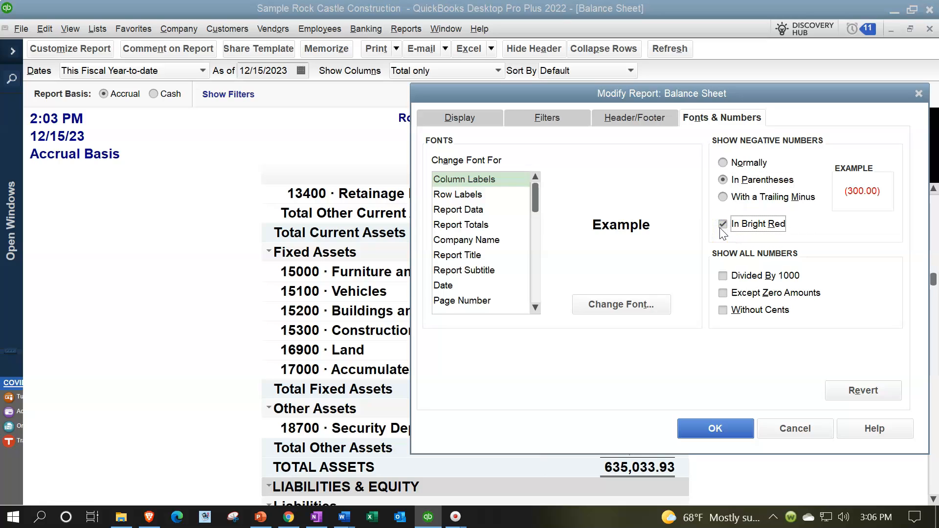
click(721, 429)
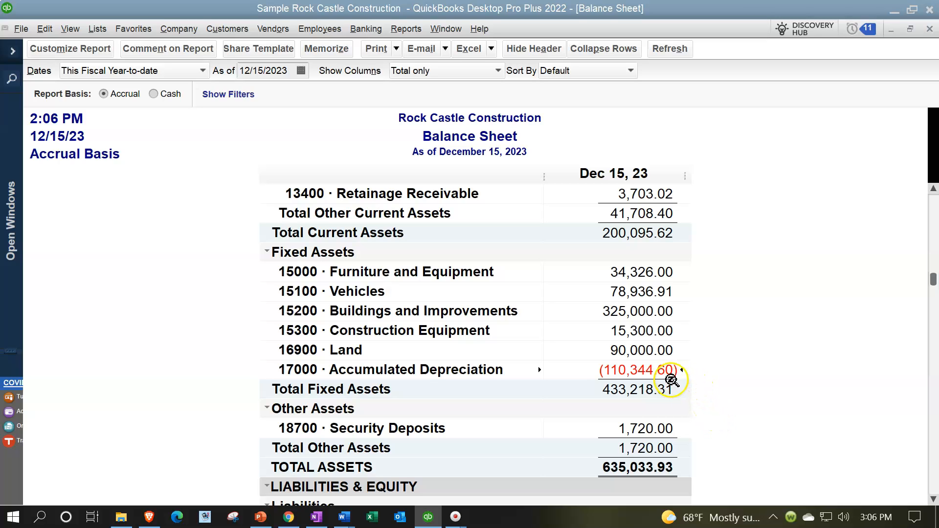
scroll(675, 387, up, 4)
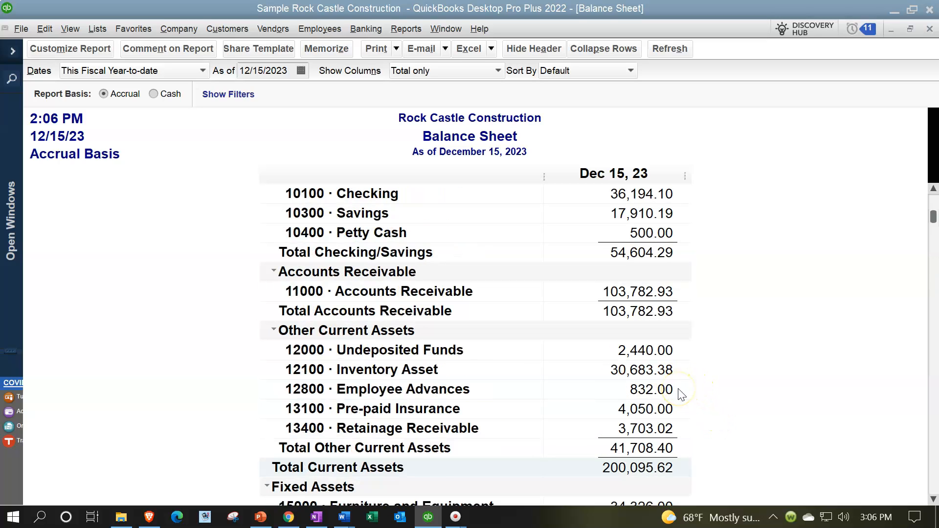
scroll(680, 392, up, 1)
scroll(680, 393, down, 8)
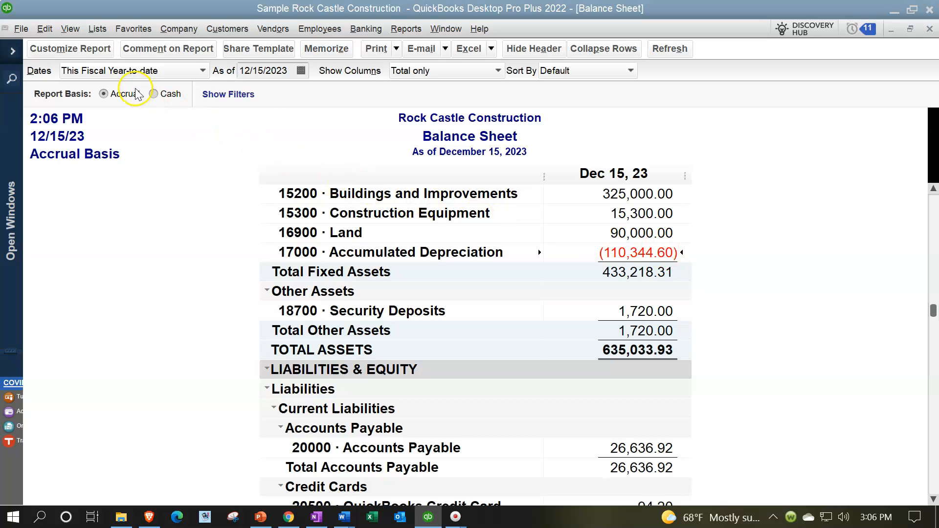
Show all Balance Sheet numbers without cents, apply the change, and review the asset amounts in the report
click(87, 55)
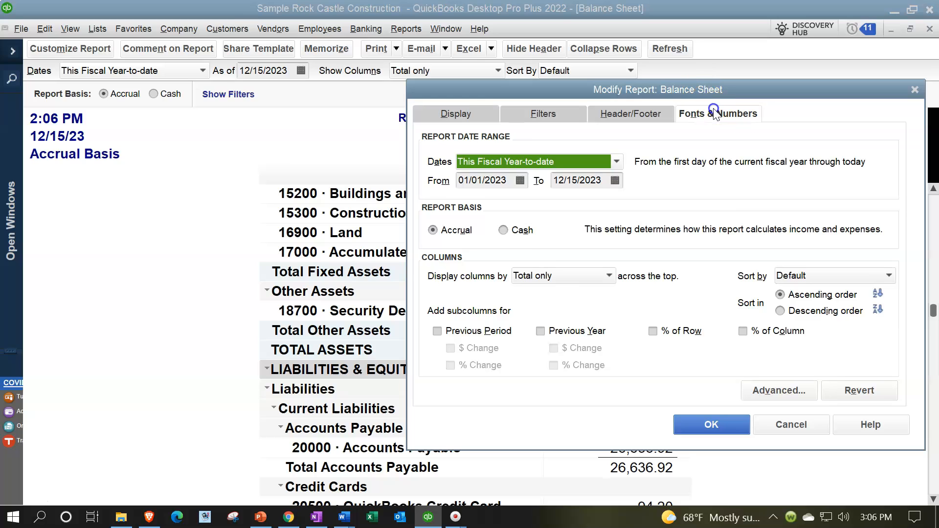
click(714, 114)
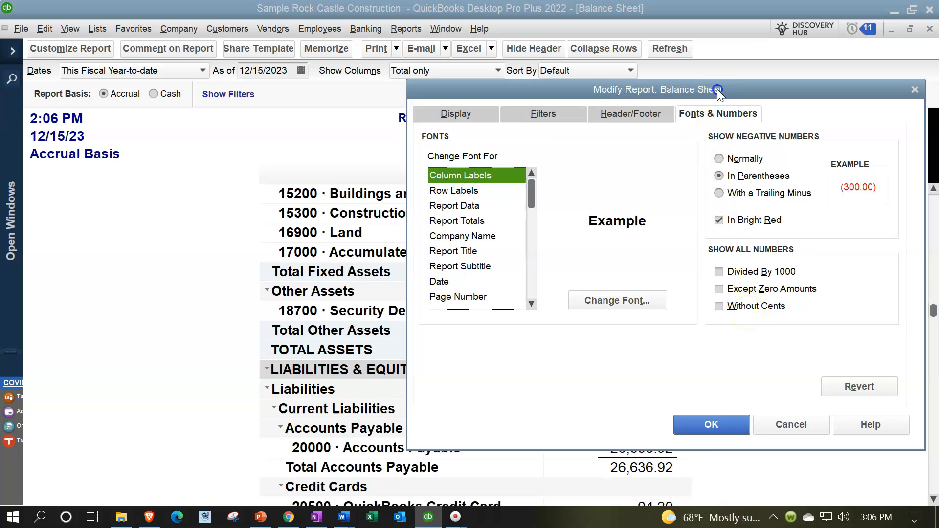
drag(717, 89, 382, 127)
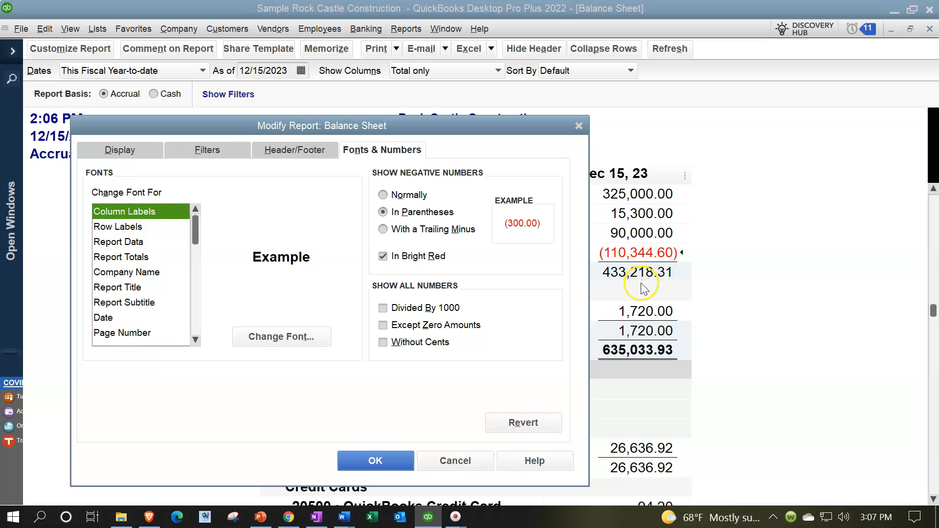
click(383, 344)
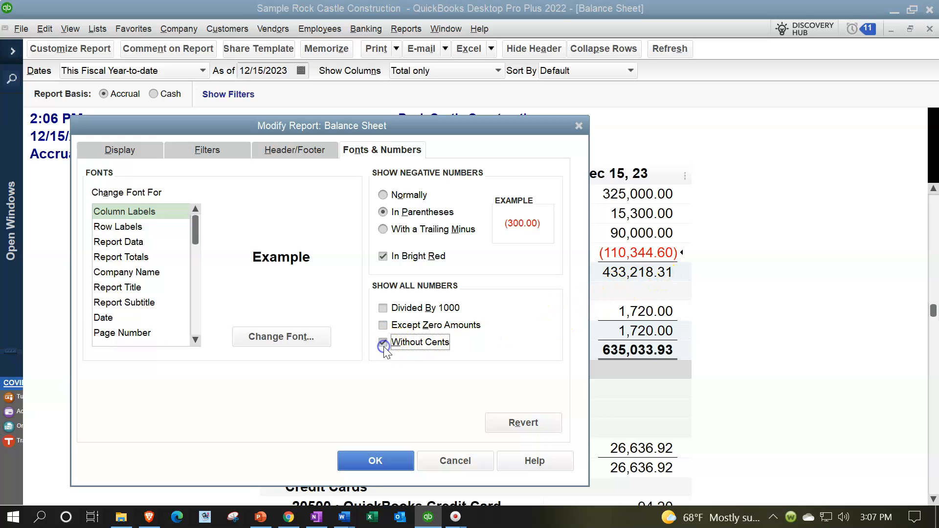
click(389, 460)
scroll(609, 386, up, 3)
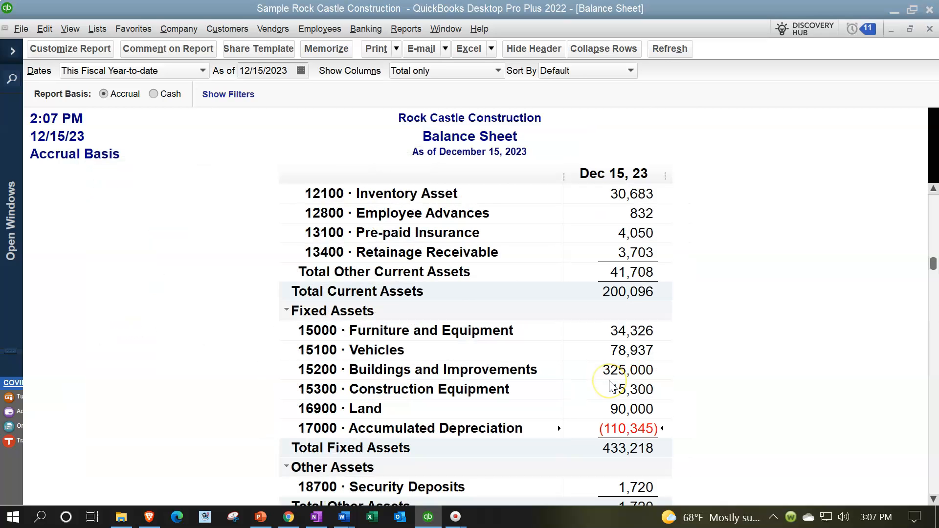
scroll(611, 386, up, 4)
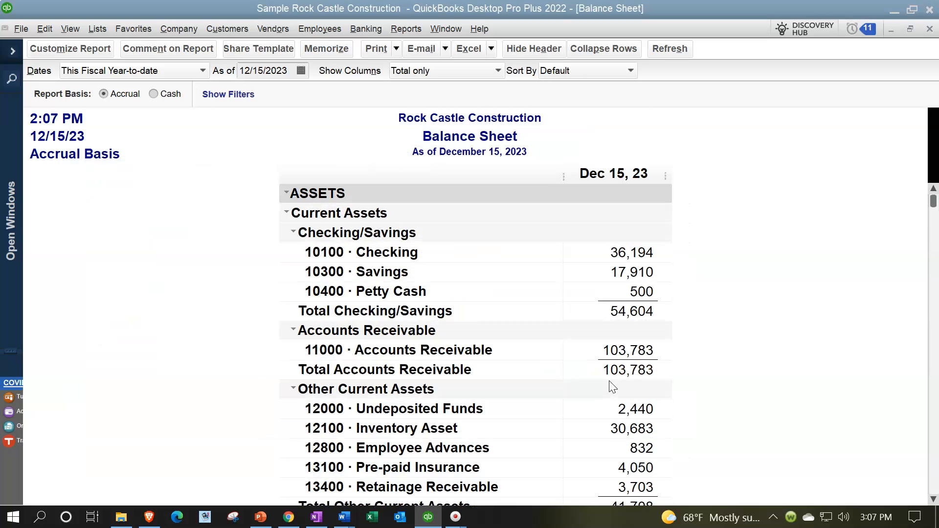
scroll(612, 387, down, 3)
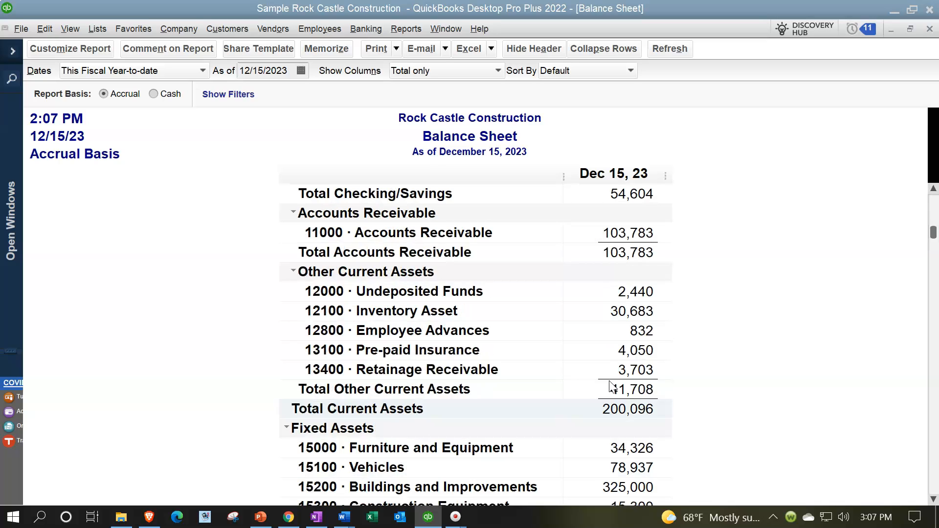
click(613, 382)
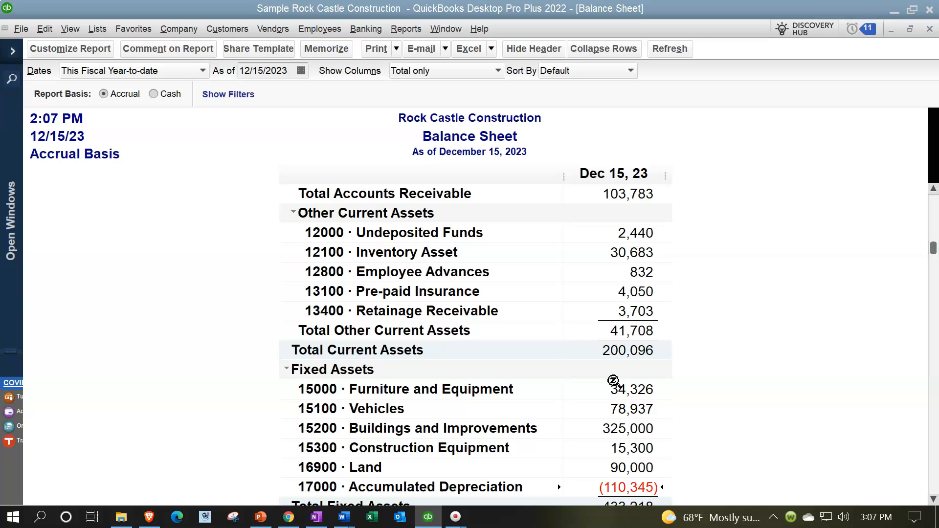
scroll(614, 382, down, 1)
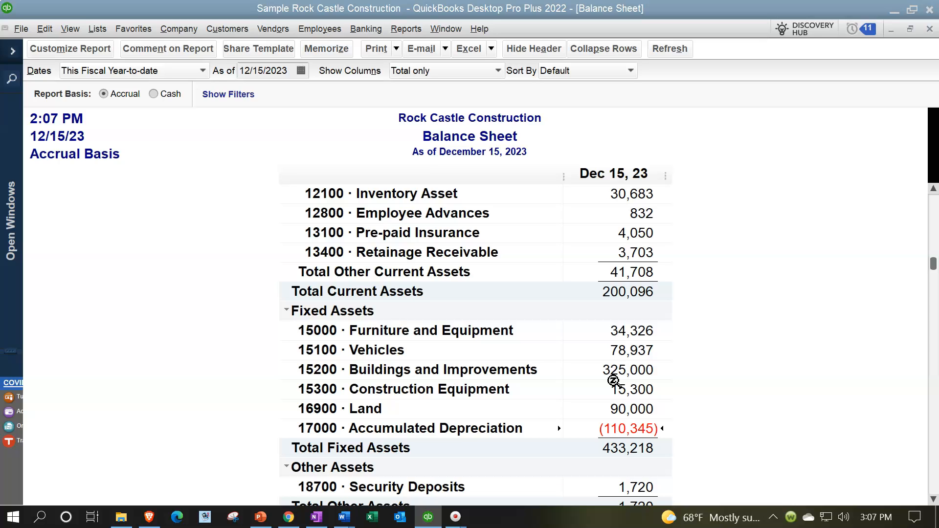
Show all Balance Sheet numbers divided by 1000, keeping them without cents, and apply the change
click(76, 52)
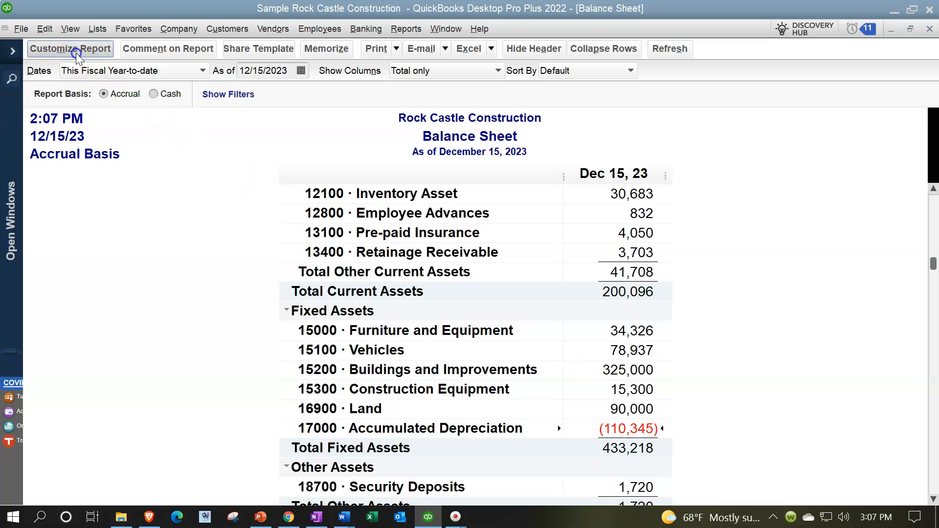
click(356, 146)
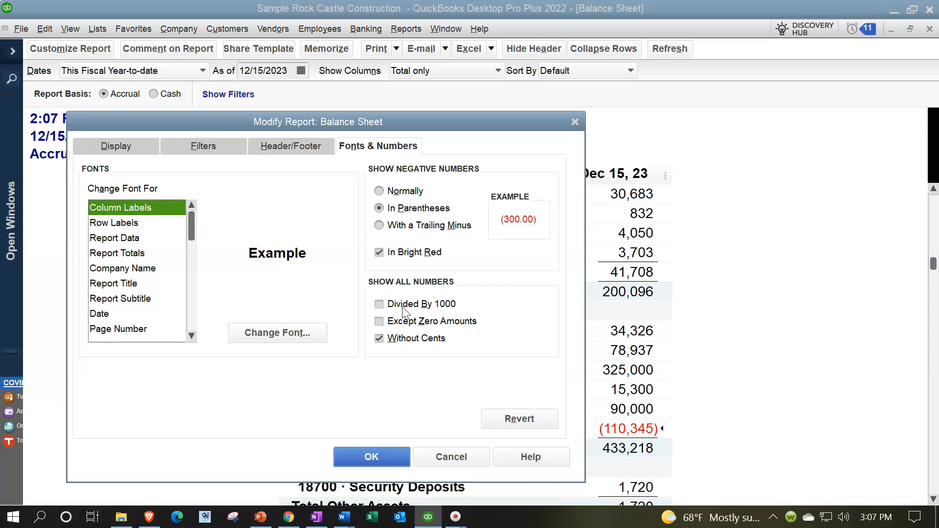
click(380, 339)
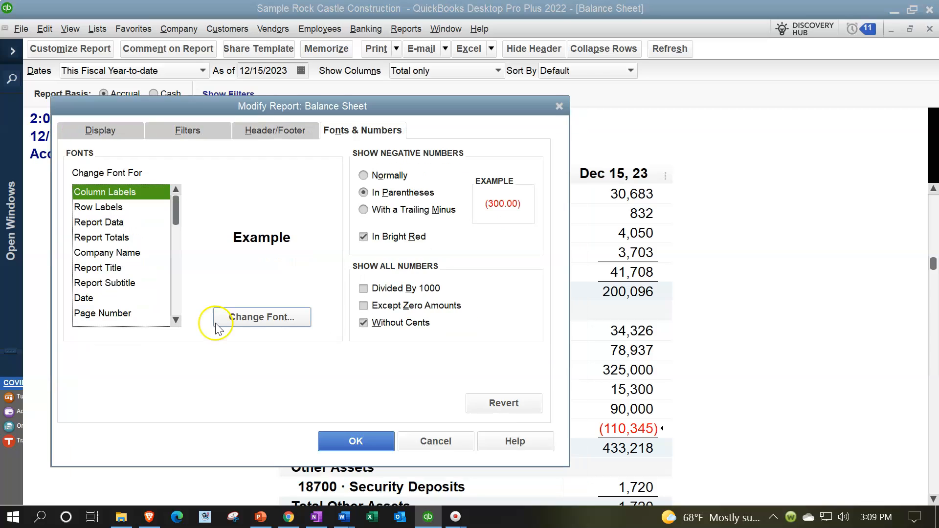
click(218, 322)
click(650, 214)
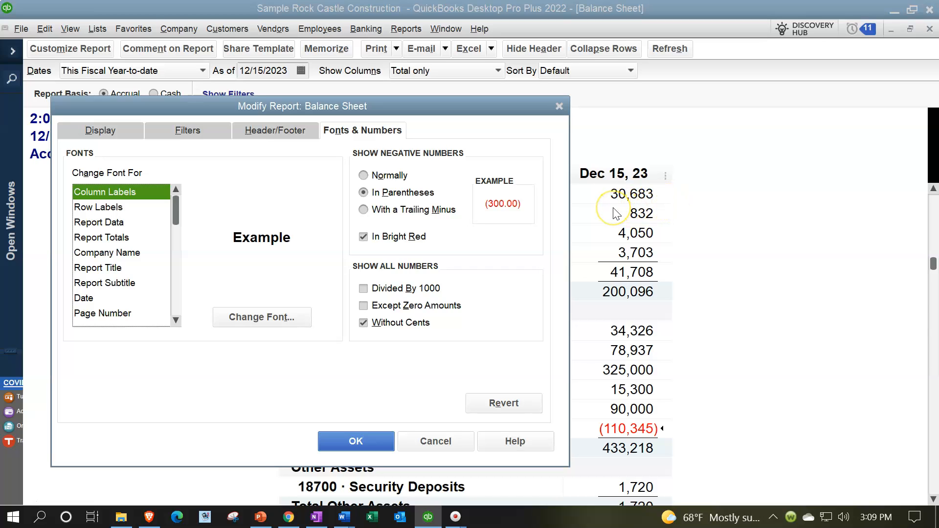
click(364, 288)
click(377, 440)
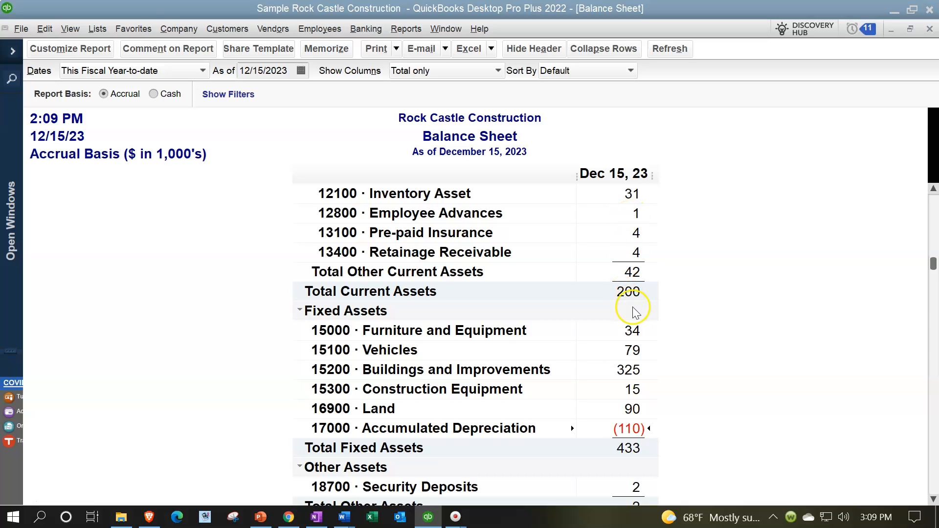
Turn off the Without Cents option for the Balance Sheet while keeping Divided By 1000, and apply it
click(95, 55)
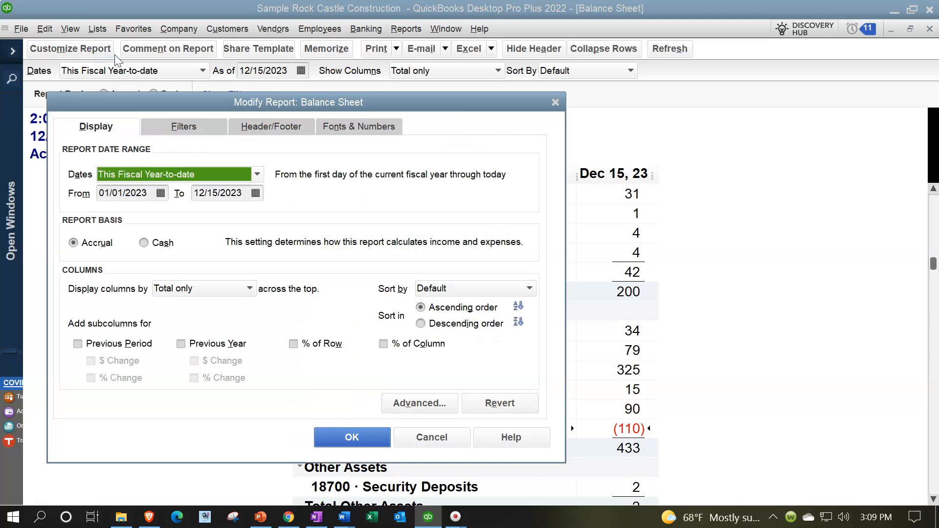
click(346, 127)
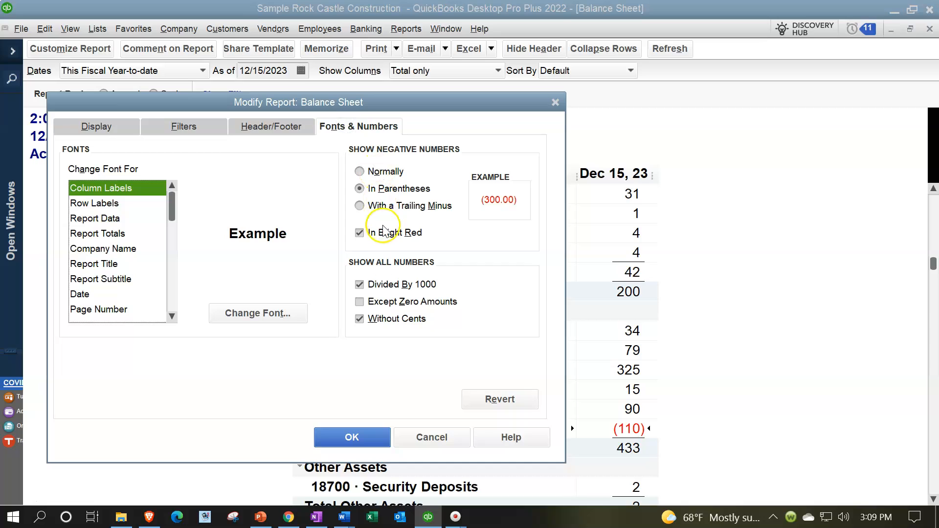
click(359, 319)
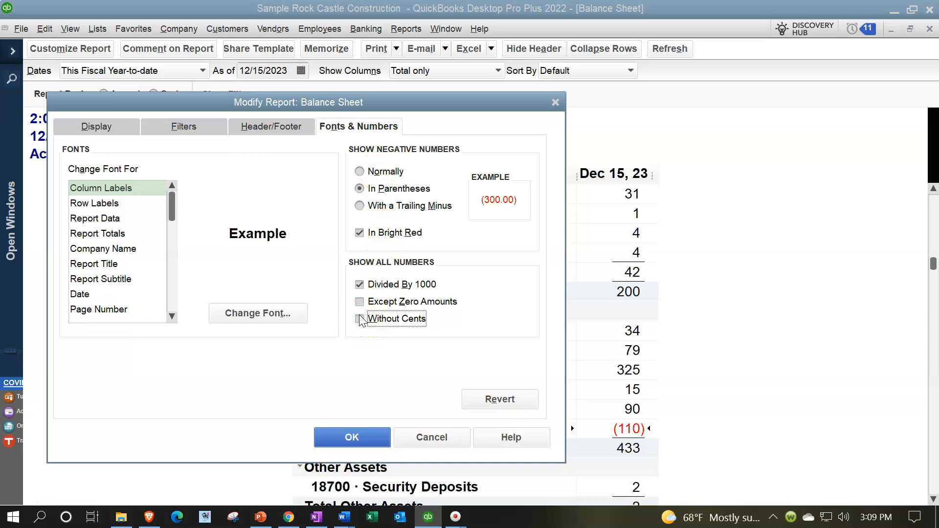
click(341, 431)
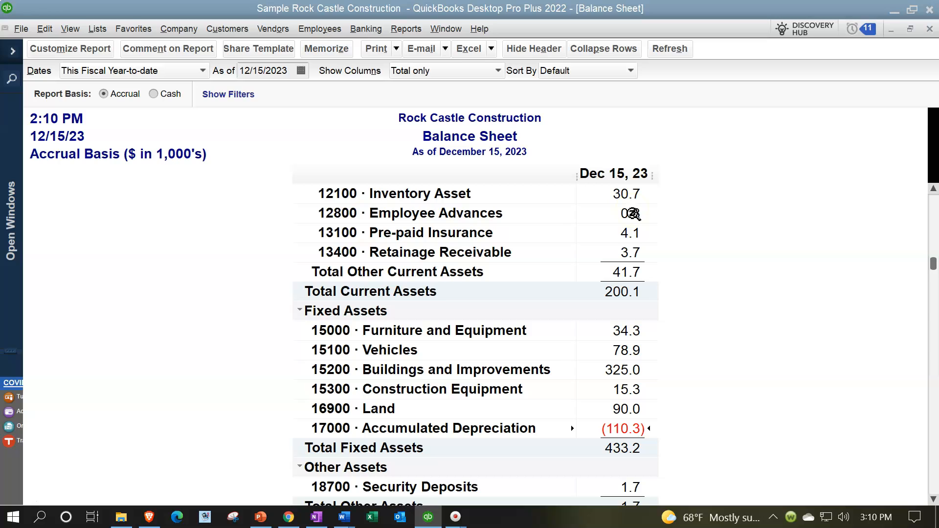
Turn off the Divided By 1000 option for the Balance Sheet, apply it, and check the Inventory Asset amount
click(73, 48)
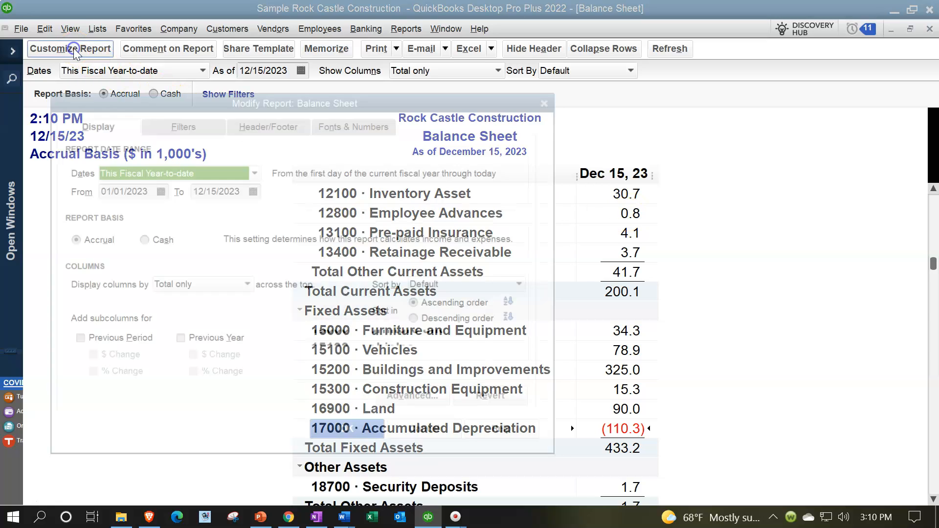
click(342, 124)
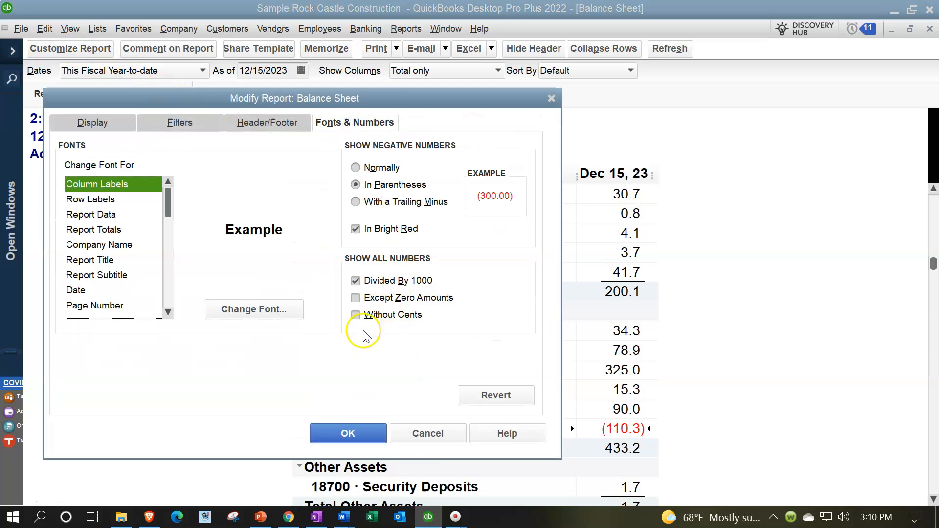
click(356, 281)
click(359, 434)
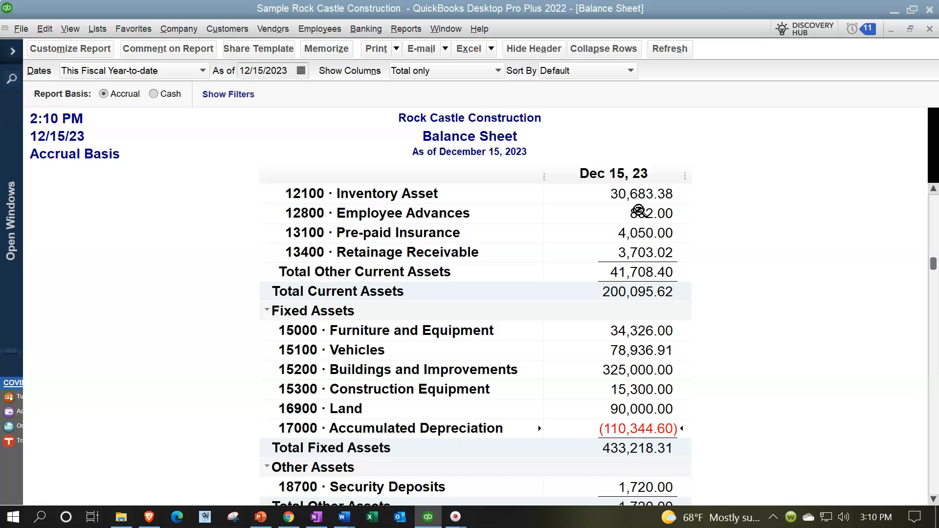
click(631, 202)
click(666, 204)
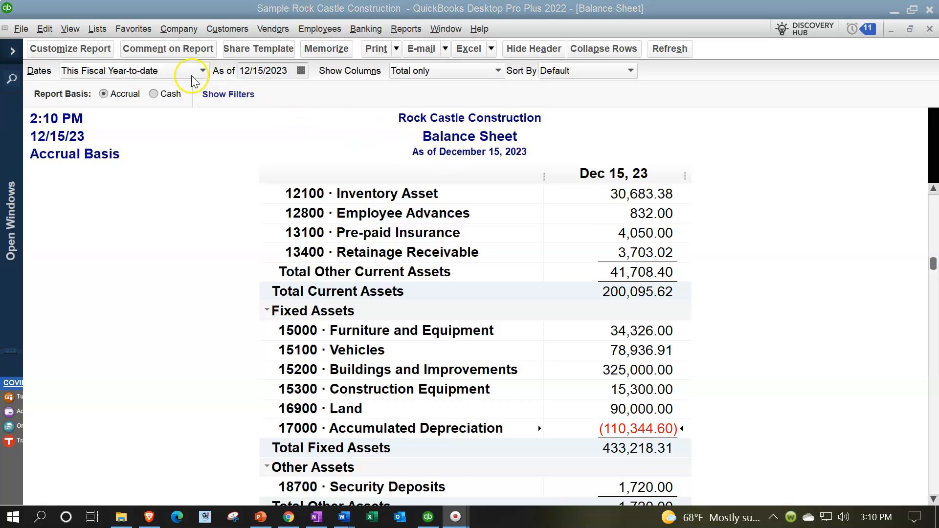
Display the Balance Sheet columns by Quarter, apply the change, and return to the start of the report
click(72, 48)
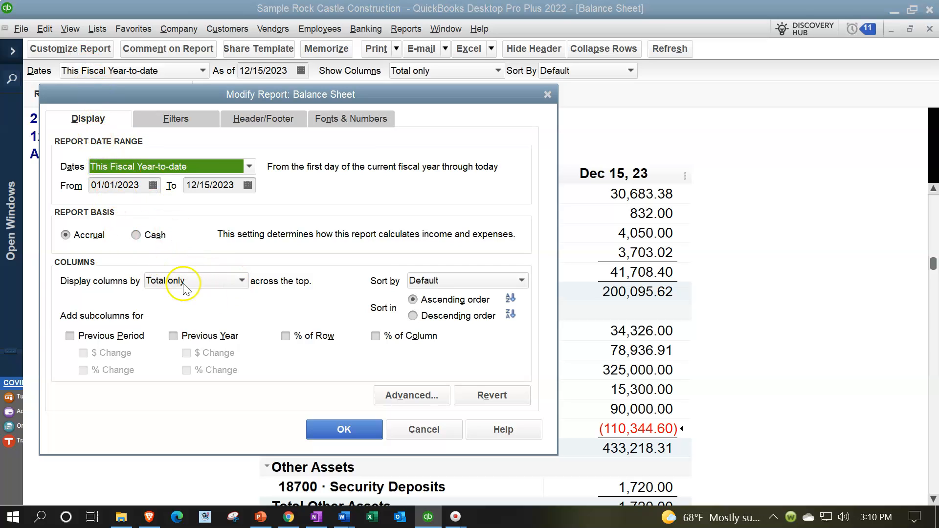
click(242, 280)
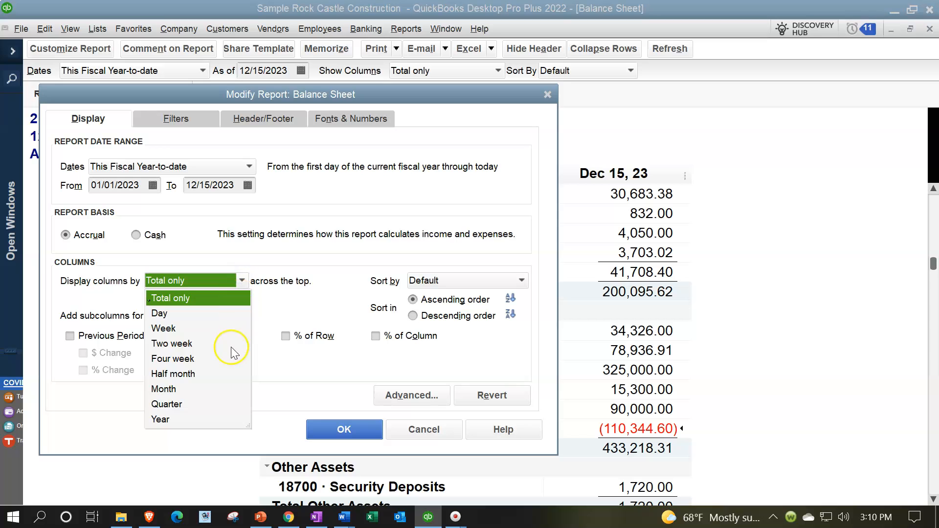
click(181, 406)
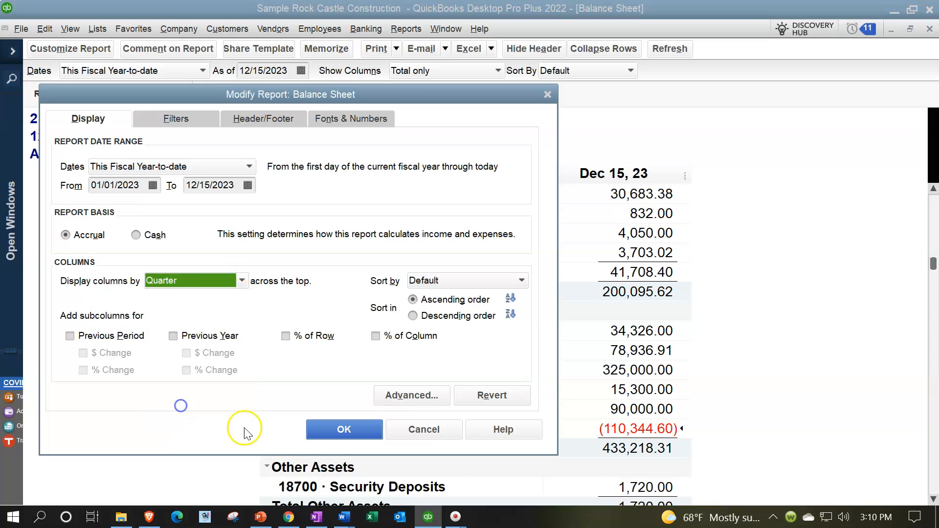
click(338, 430)
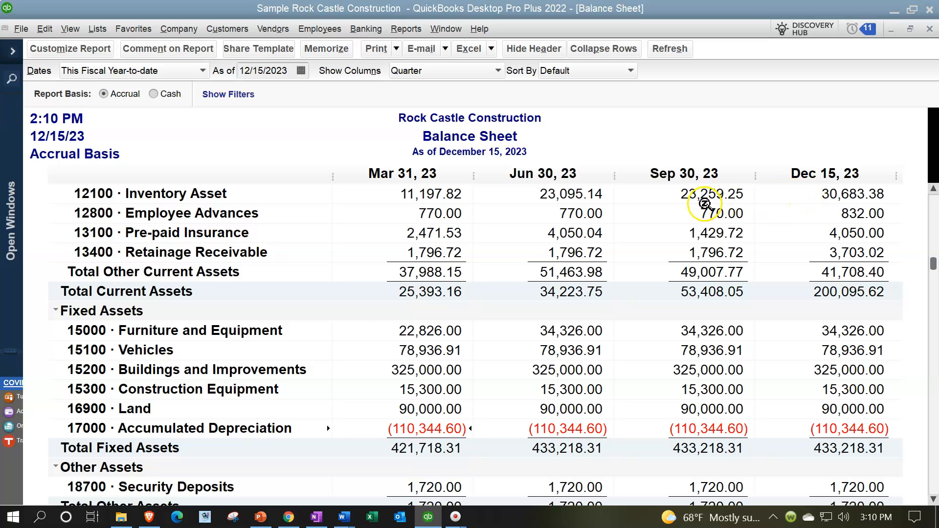
scroll(307, 286, up, 4)
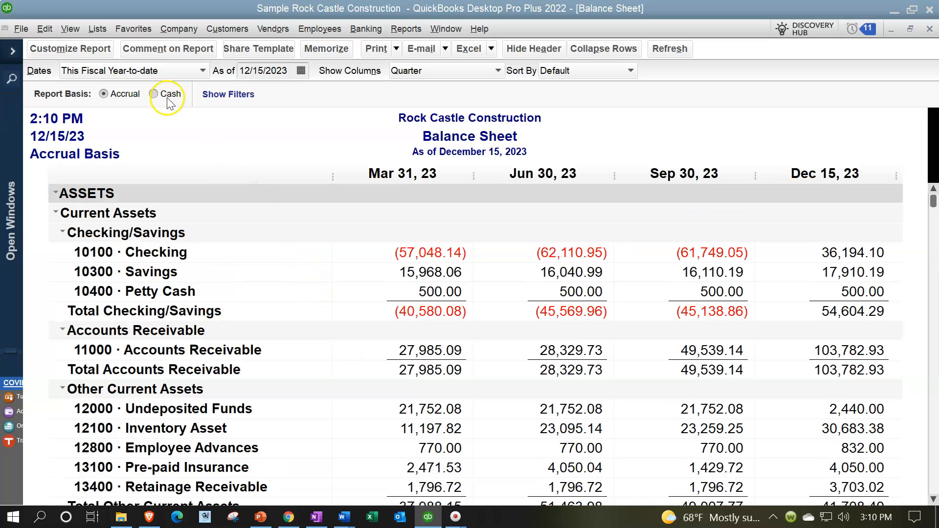
Turn on the Without Cents option in the Balance Sheet's number settings
click(70, 48)
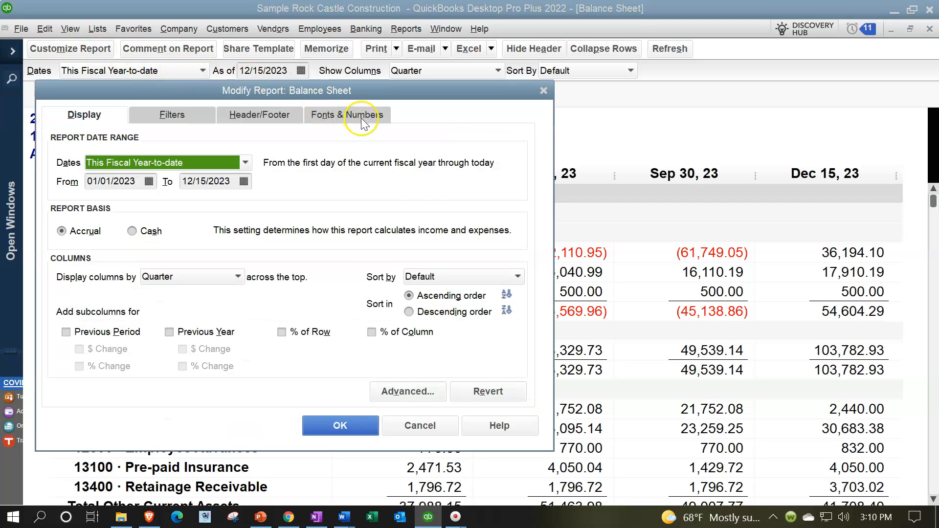
click(363, 122)
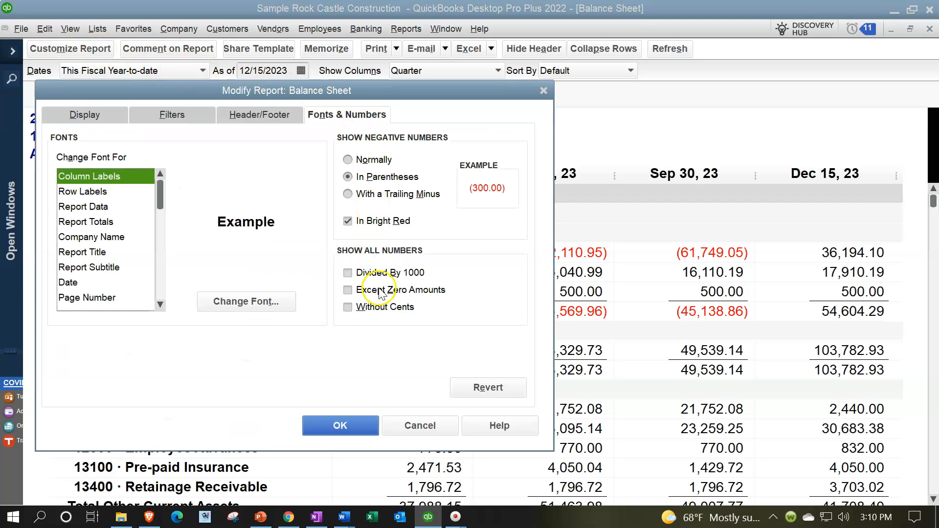
click(357, 307)
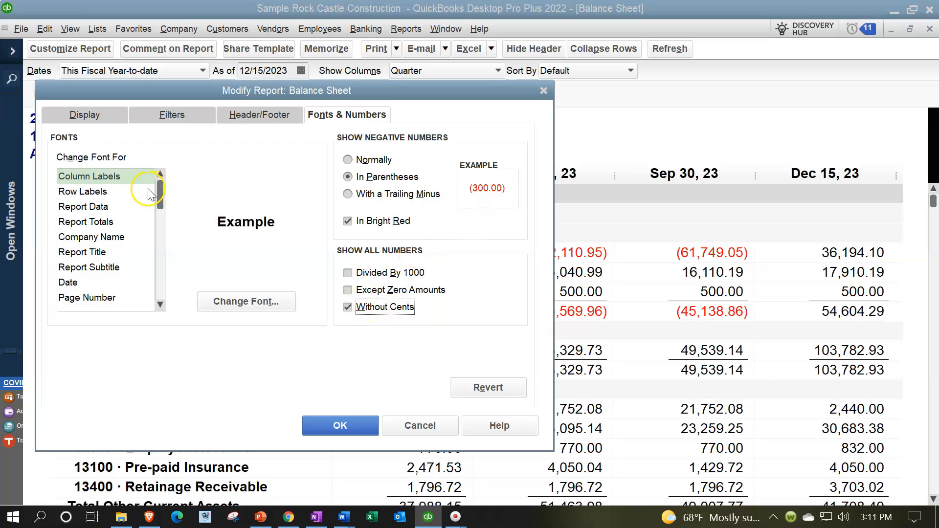
Open the font settings for the Column Labels and try the Arial Rounded MT and Bahnschrift fonts
click(118, 202)
drag(179, 91, 266, 108)
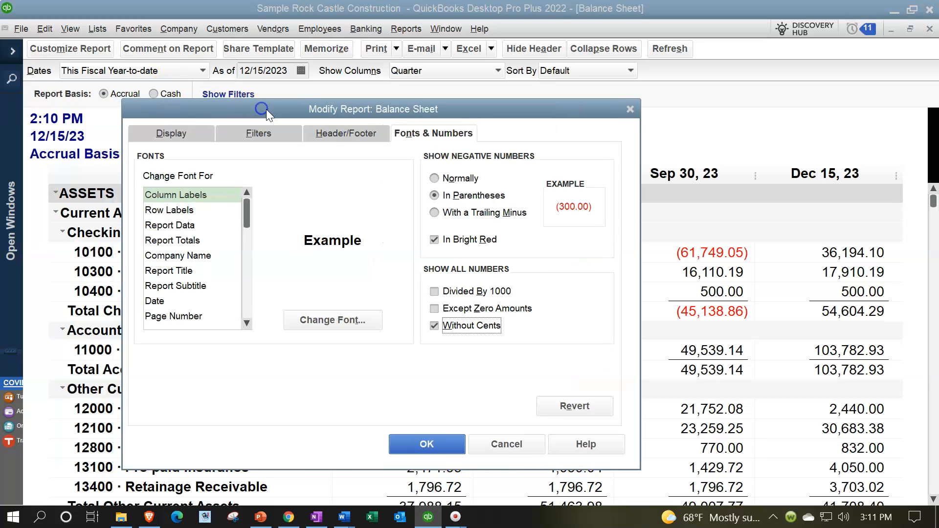
click(331, 327)
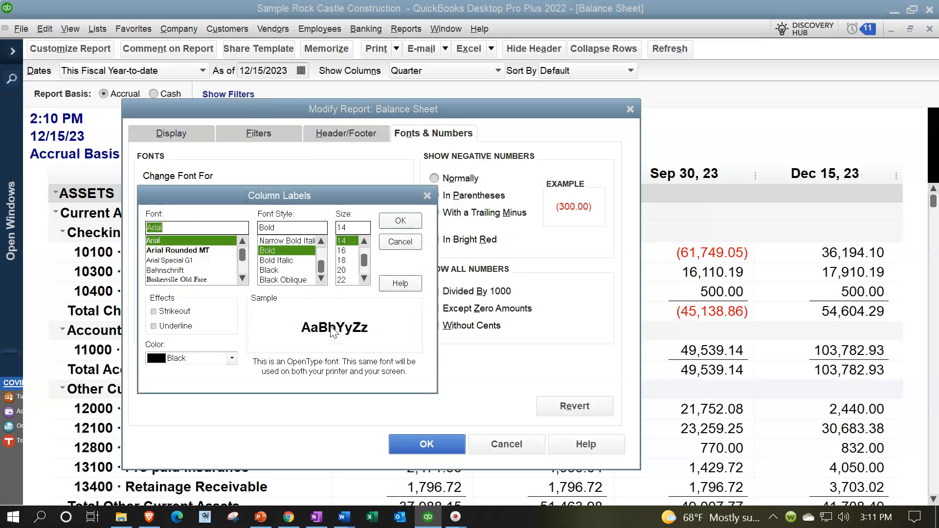
click(348, 244)
click(184, 251)
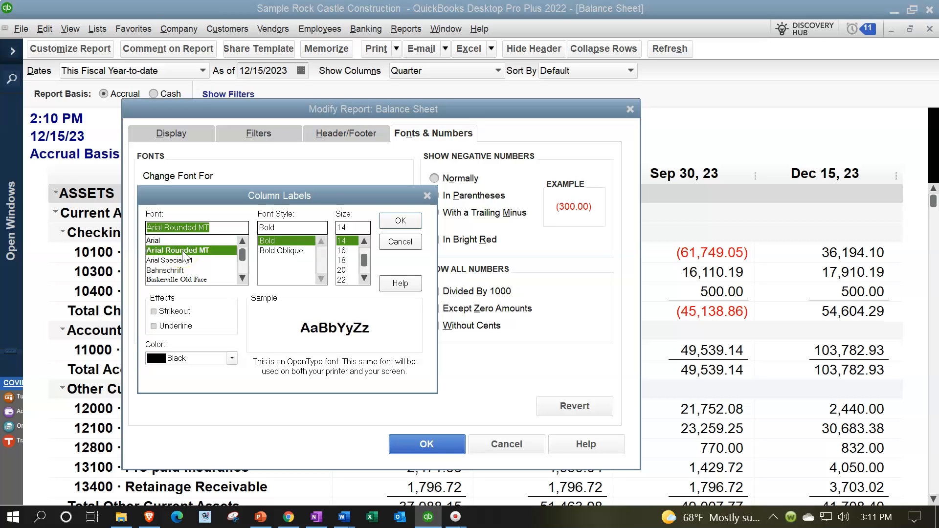
click(166, 270)
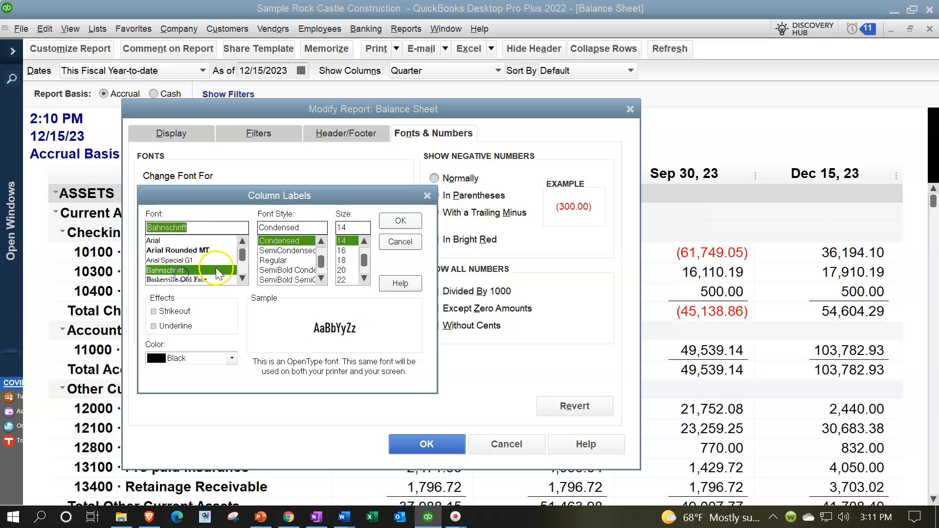
Choose Broadway as the font for the Column Labels
click(242, 278)
click(243, 279)
click(243, 278)
click(243, 279)
click(243, 278)
click(243, 280)
click(243, 280)
click(243, 280)
click(243, 280)
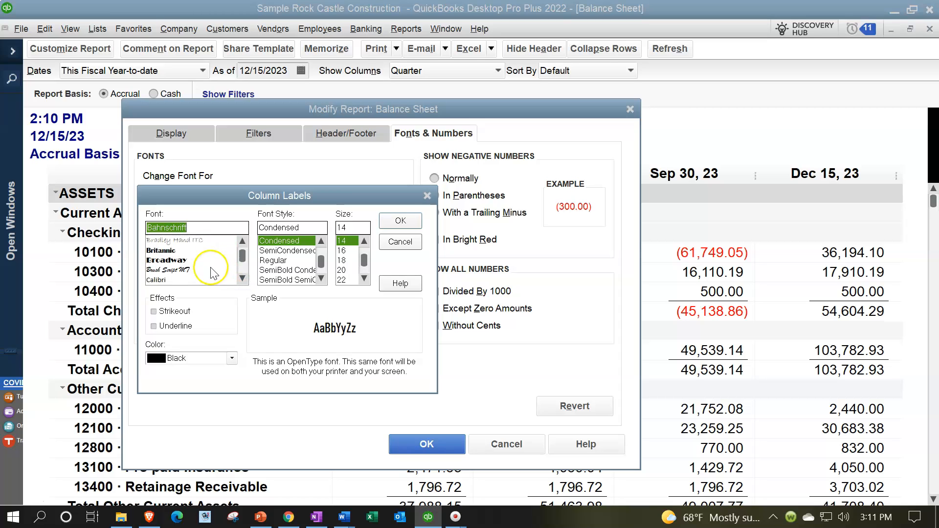
click(185, 260)
Look through the fonts listed beyond Broadway for the Column Labels
click(242, 279)
click(242, 279)
click(242, 279)
click(241, 279)
click(242, 278)
click(241, 279)
click(242, 279)
click(242, 279)
click(242, 278)
click(242, 279)
click(241, 278)
click(242, 279)
click(242, 279)
click(242, 279)
click(241, 279)
click(241, 279)
click(242, 279)
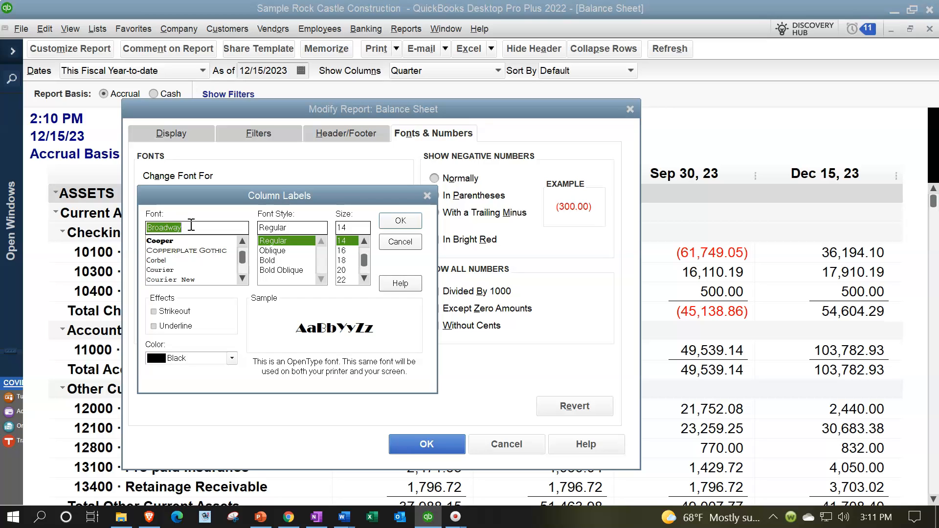
Make the Column Labels bold and underlined without changing related fonts, and apply the settings to the Balance Sheet
click(273, 251)
click(271, 261)
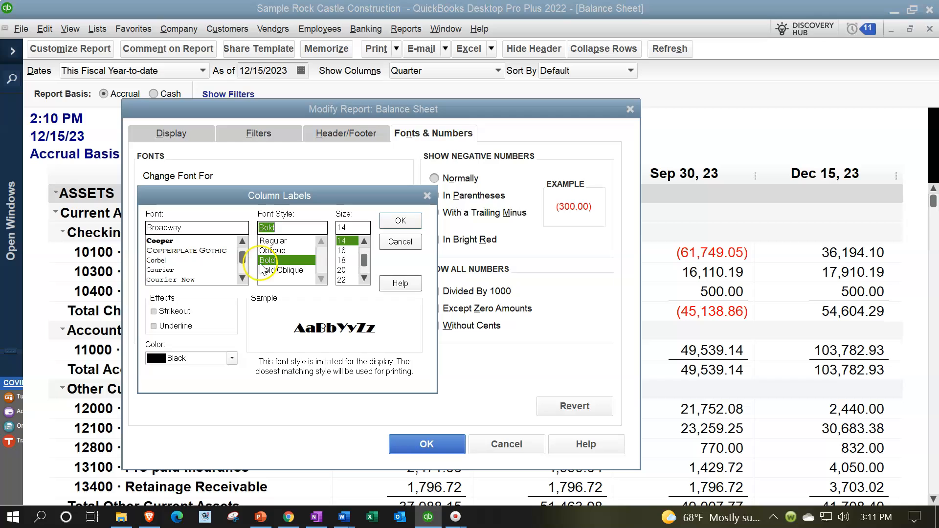
click(176, 328)
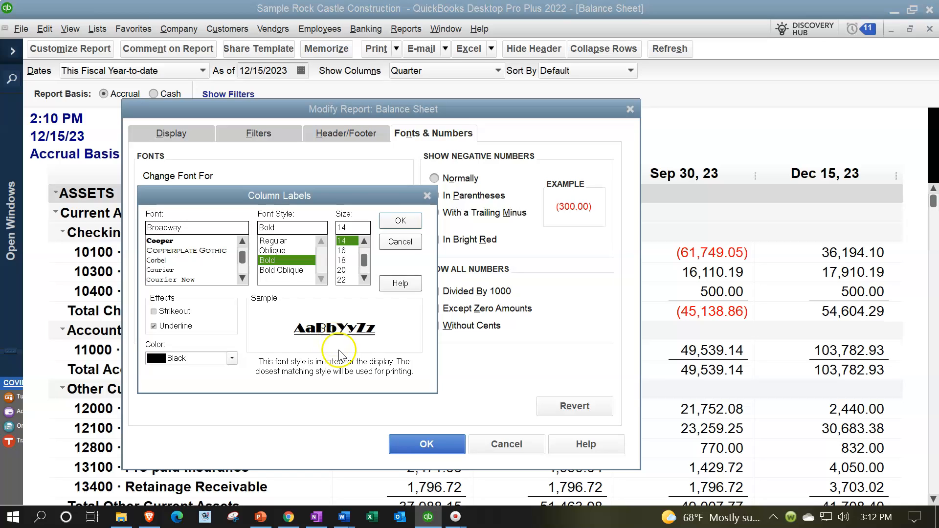
click(390, 228)
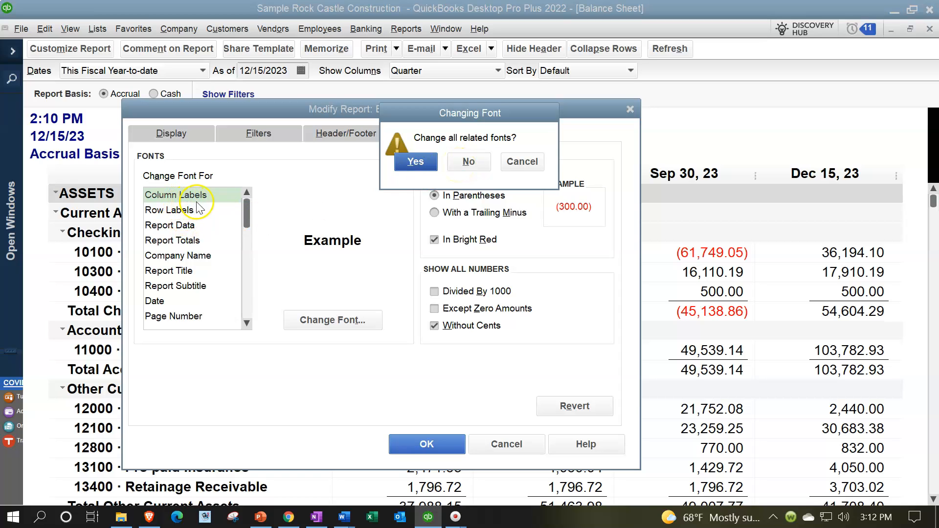
click(468, 161)
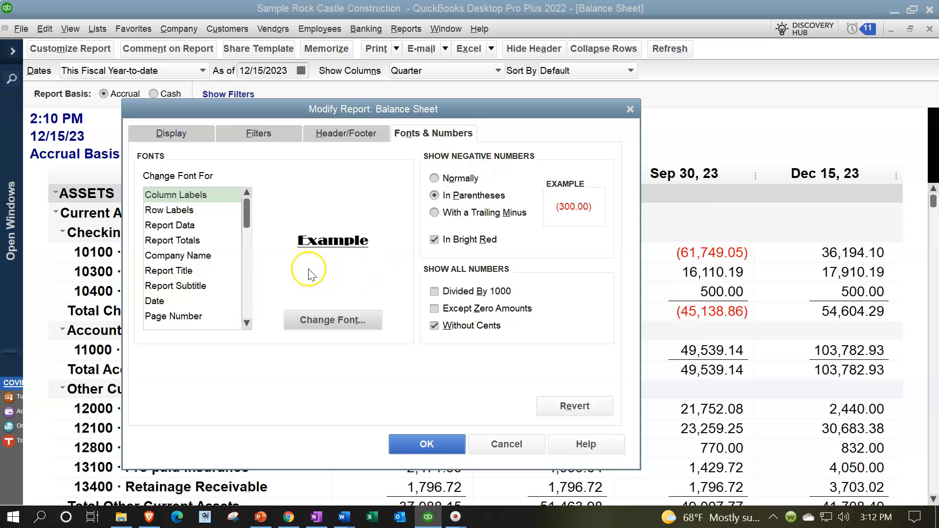
drag(381, 109, 413, 128)
click(456, 453)
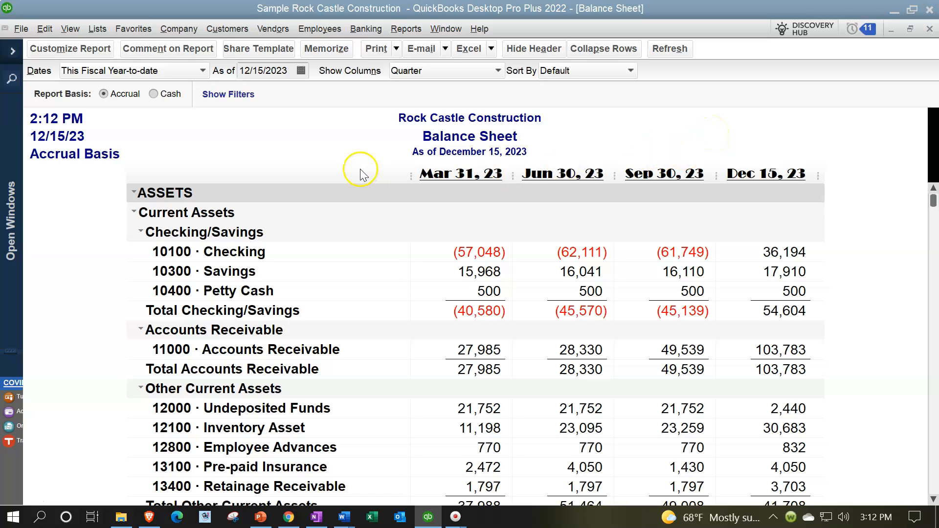
Set the Row Labels font color of the Balance Sheet to Red without changing related fonts
click(95, 51)
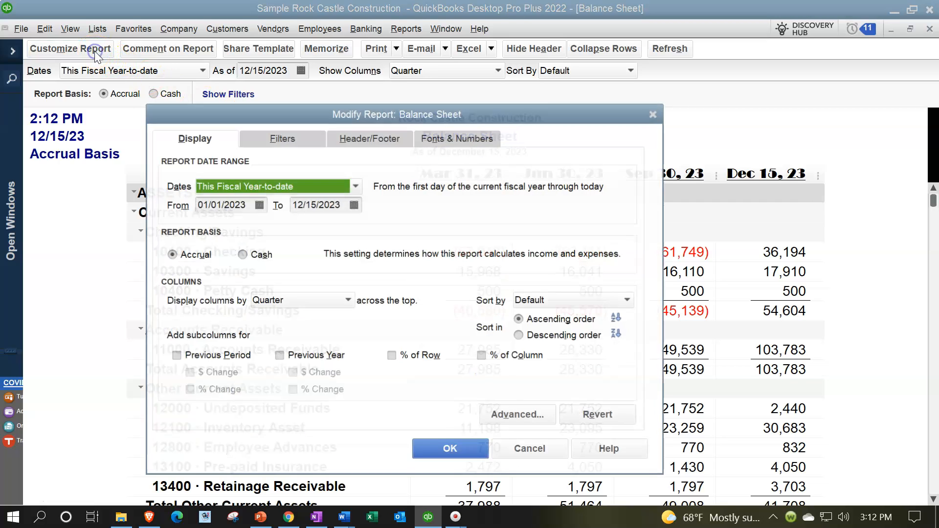
drag(323, 117, 538, 149)
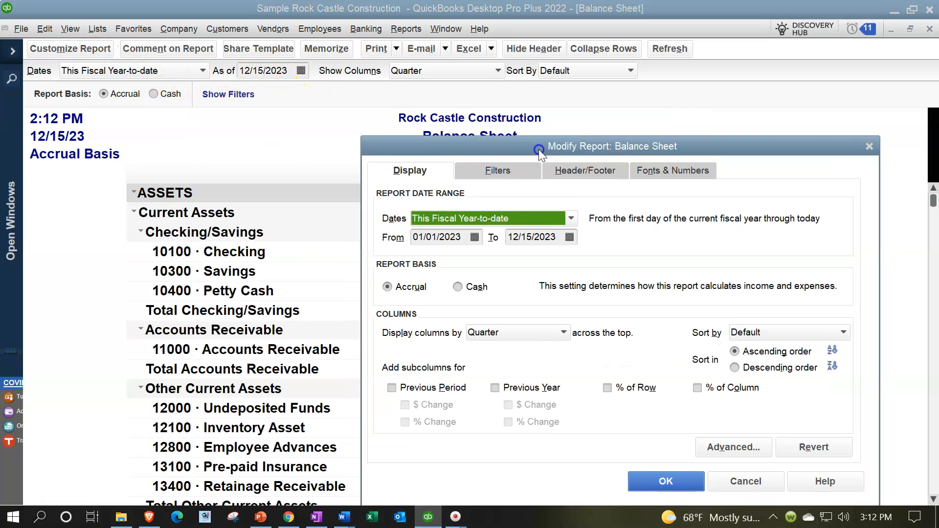
click(654, 171)
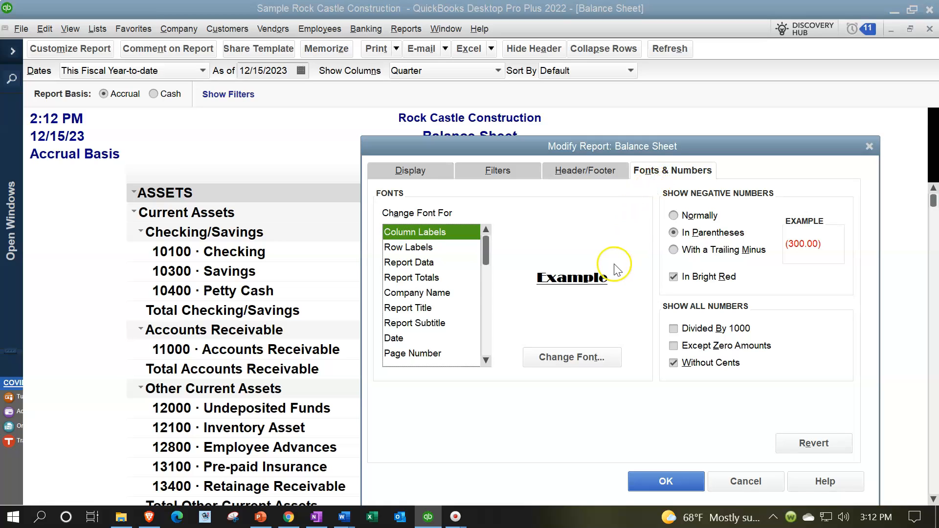
click(416, 247)
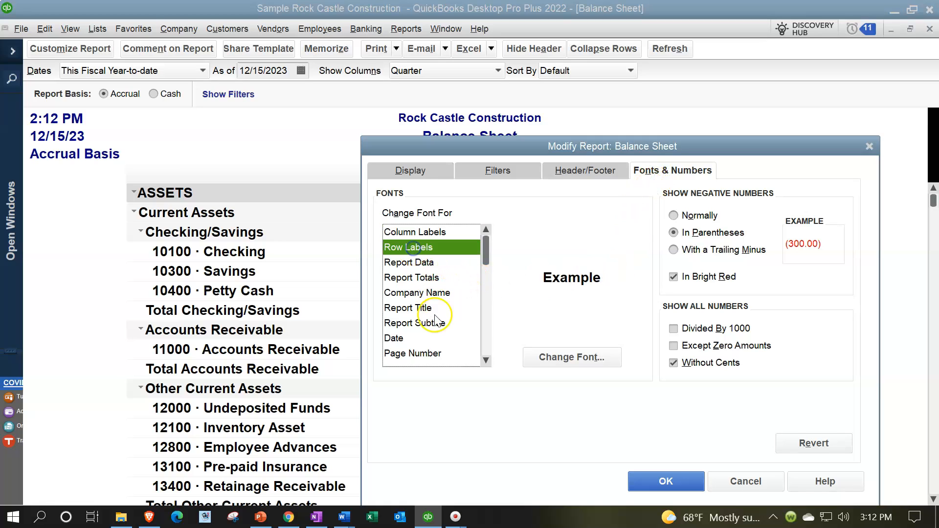
click(569, 358)
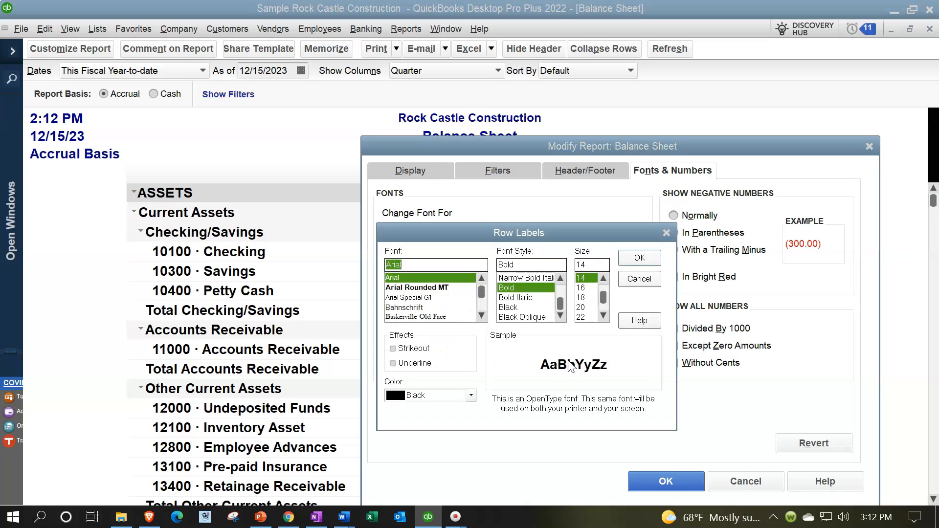
click(470, 397)
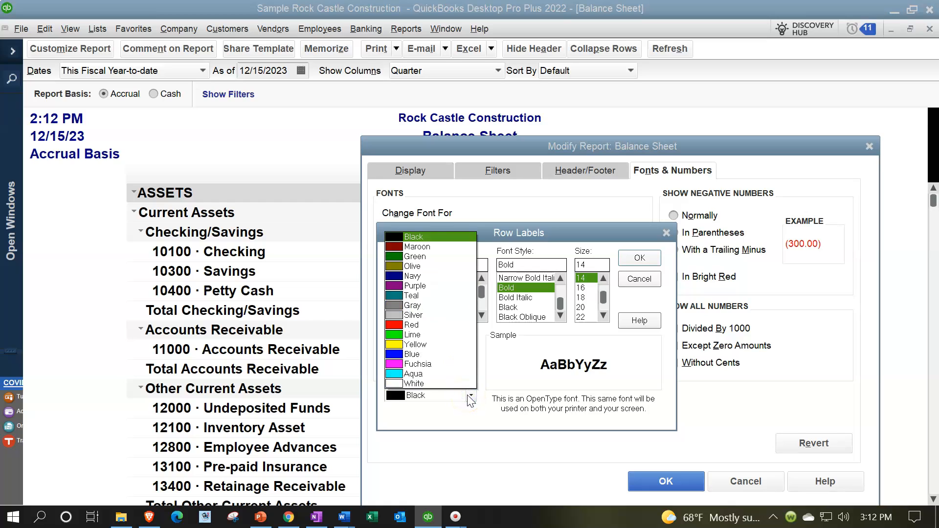
click(398, 326)
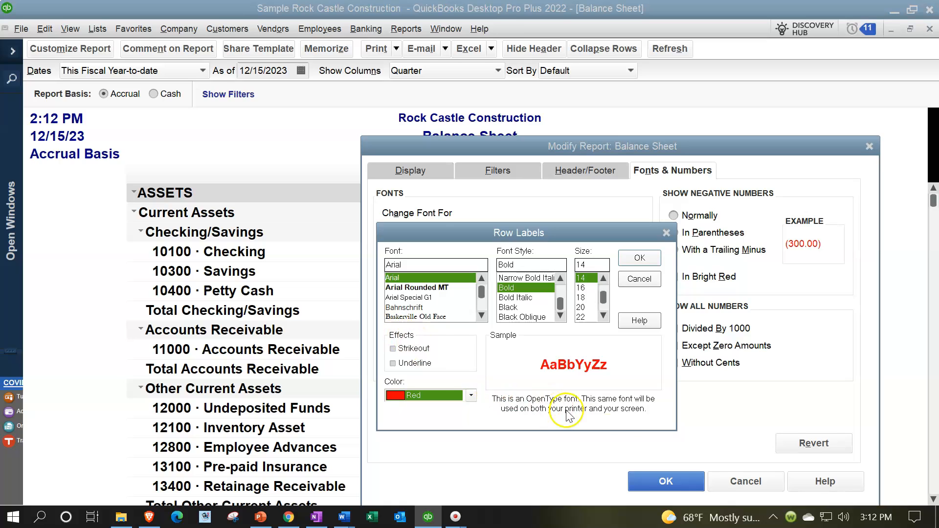
click(636, 258)
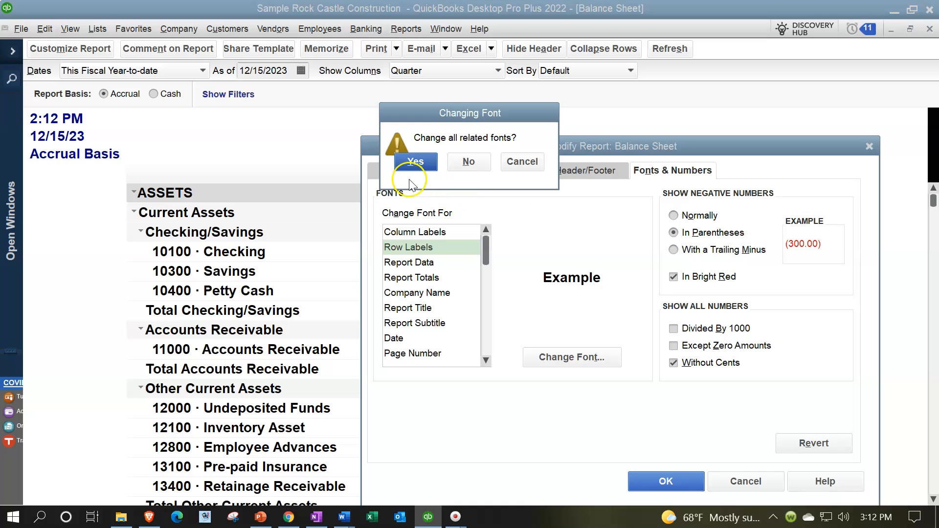
click(466, 162)
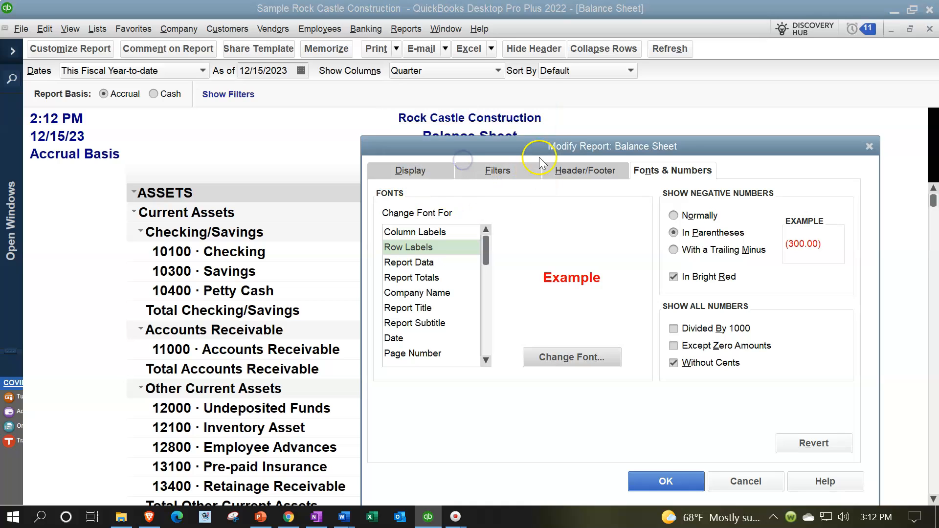
Apply the Row Labels font change and review the labels across the assets and liabilities sections
drag(543, 145, 536, 49)
click(671, 381)
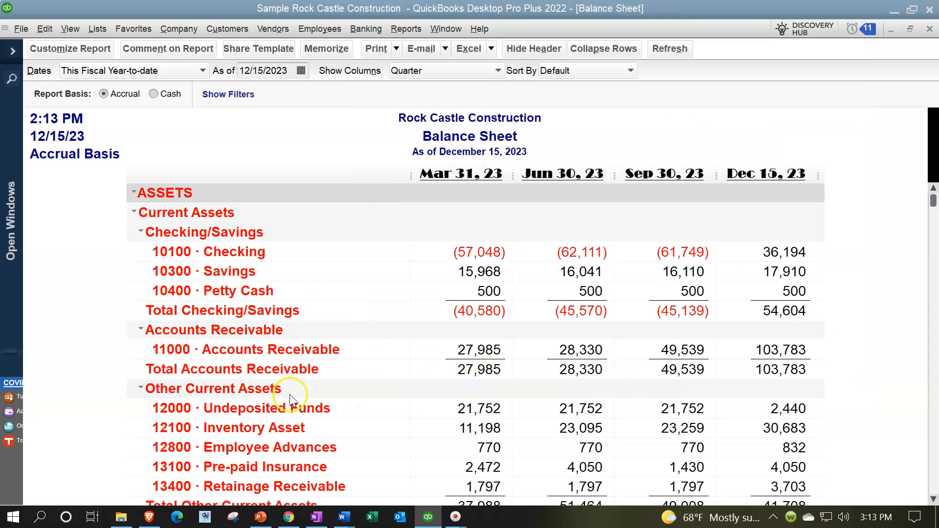
scroll(286, 359, down, 10)
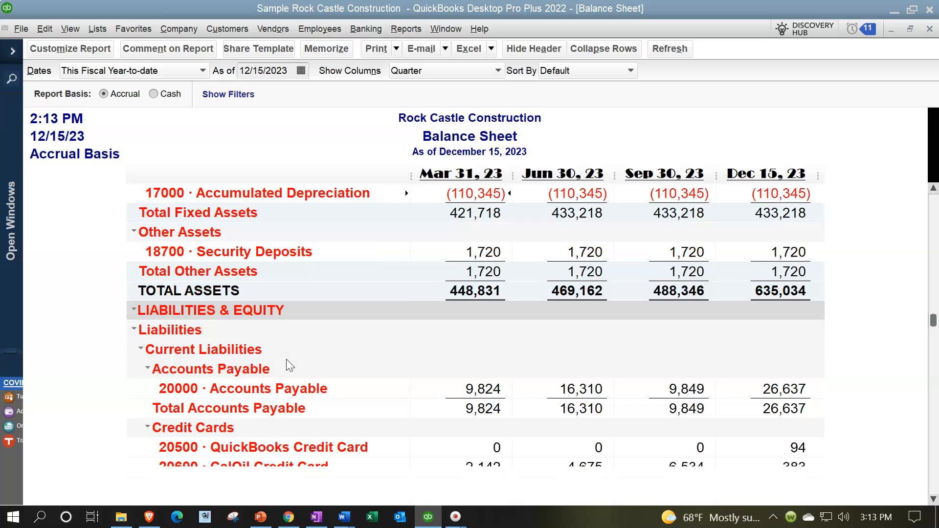
scroll(286, 359, up, 10)
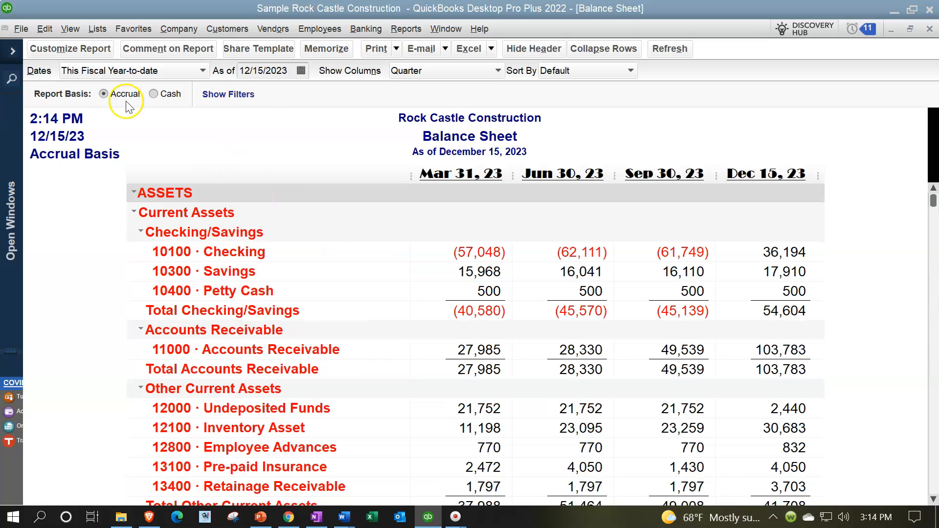
Set the Report Data font color of the Balance Sheet to Aqua without changing related fonts, and apply it to the report
click(69, 49)
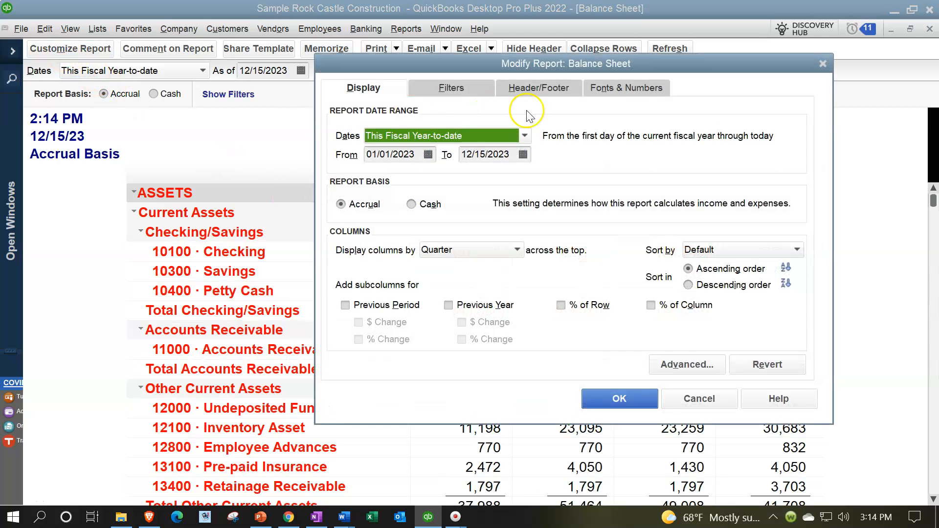
click(606, 88)
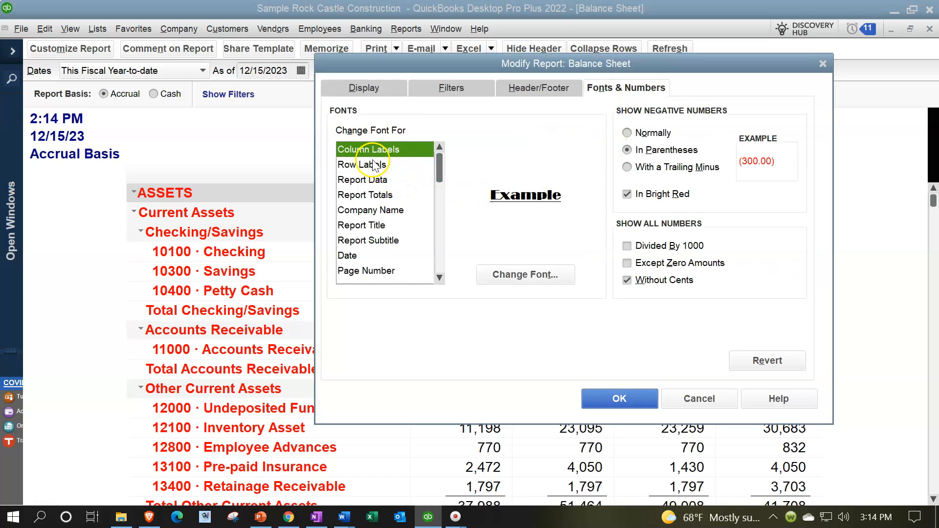
click(385, 182)
drag(502, 64, 324, 95)
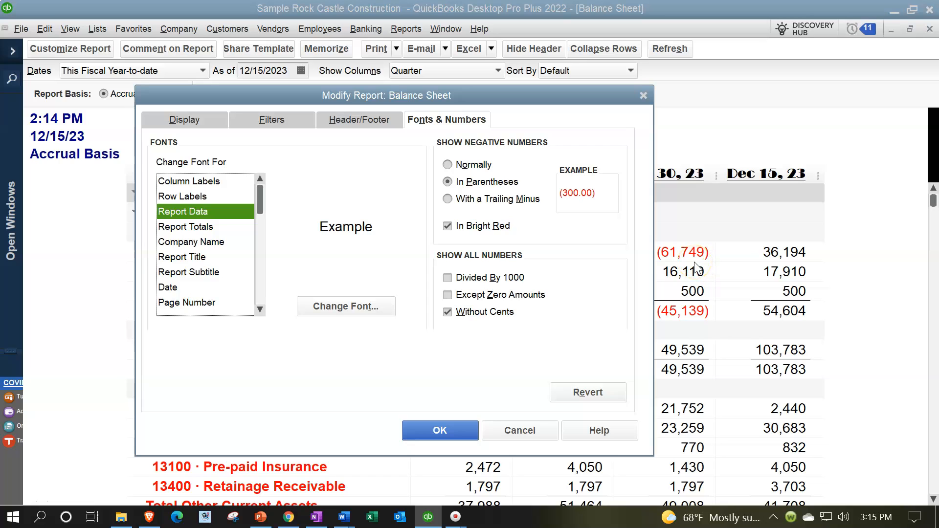
click(346, 313)
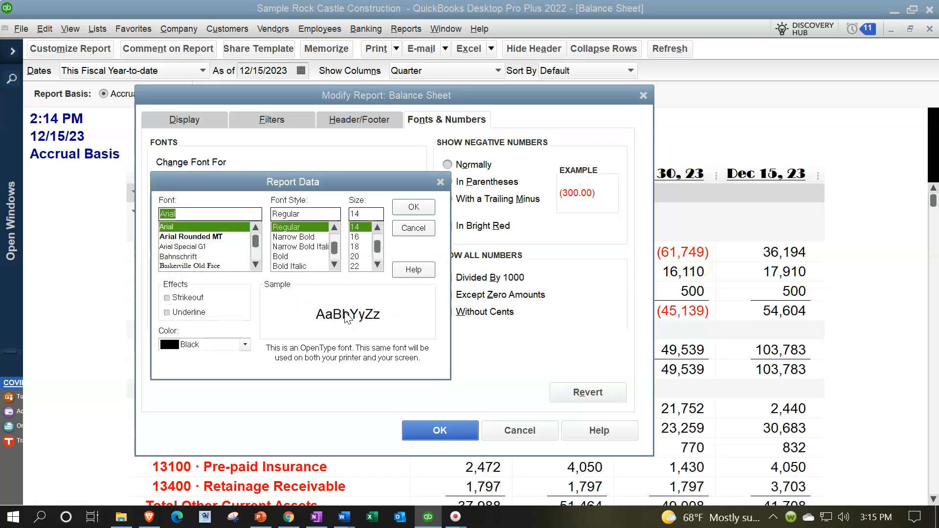
click(244, 344)
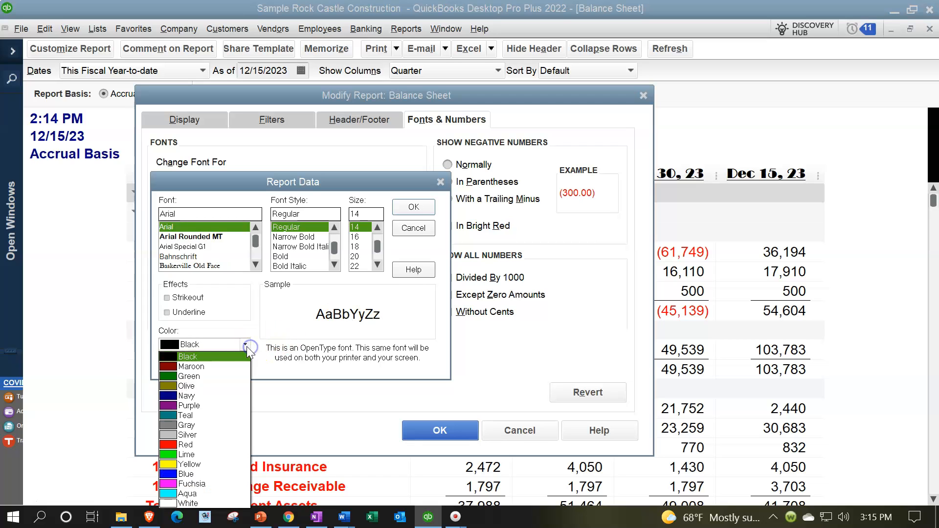
click(200, 494)
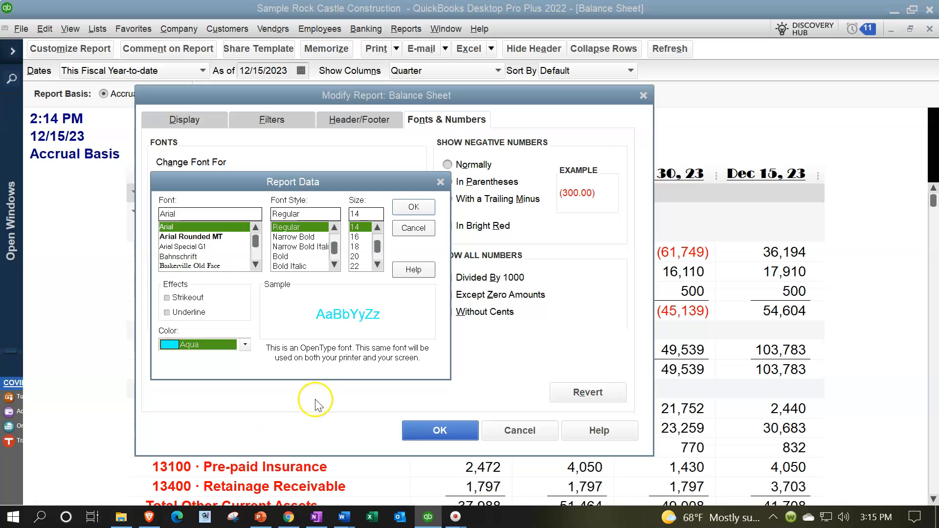
click(398, 211)
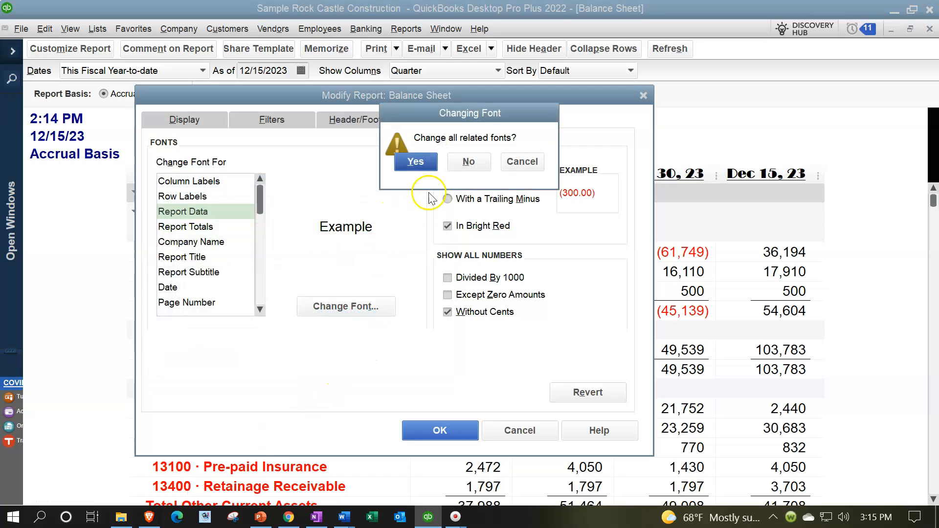
click(470, 162)
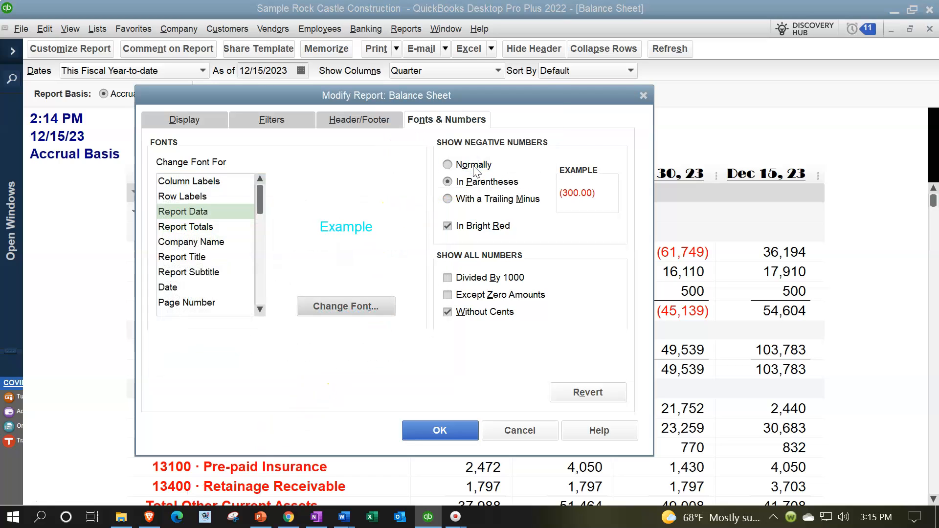
click(418, 435)
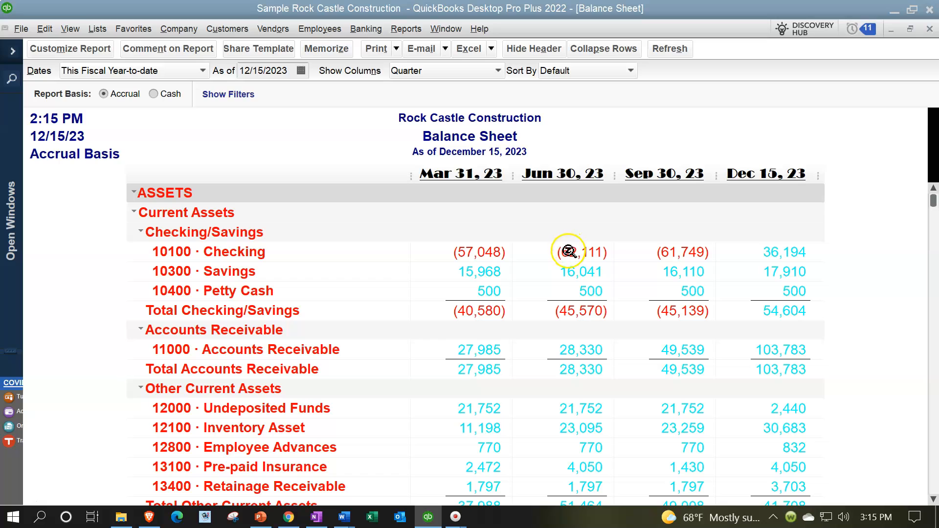
Turn off the bright red display of negative numbers in the Balance Sheet and apply the change
click(83, 50)
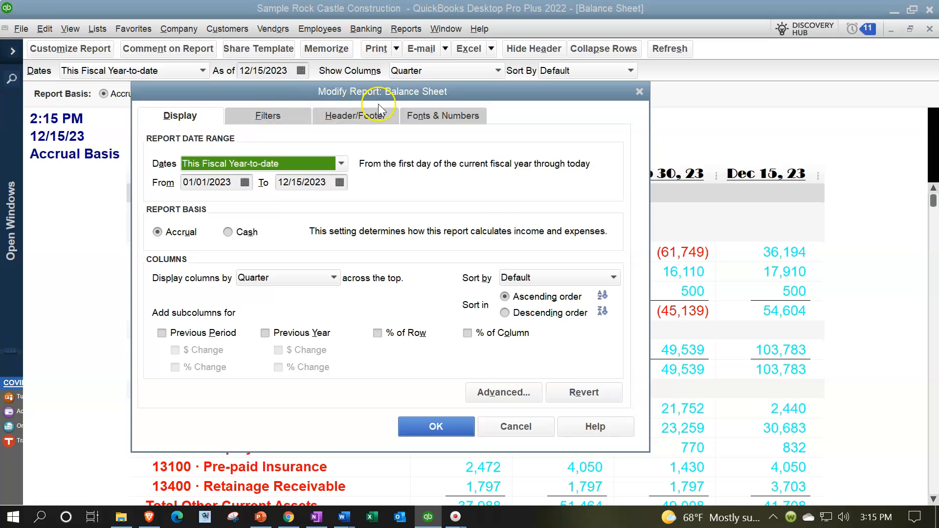
click(455, 118)
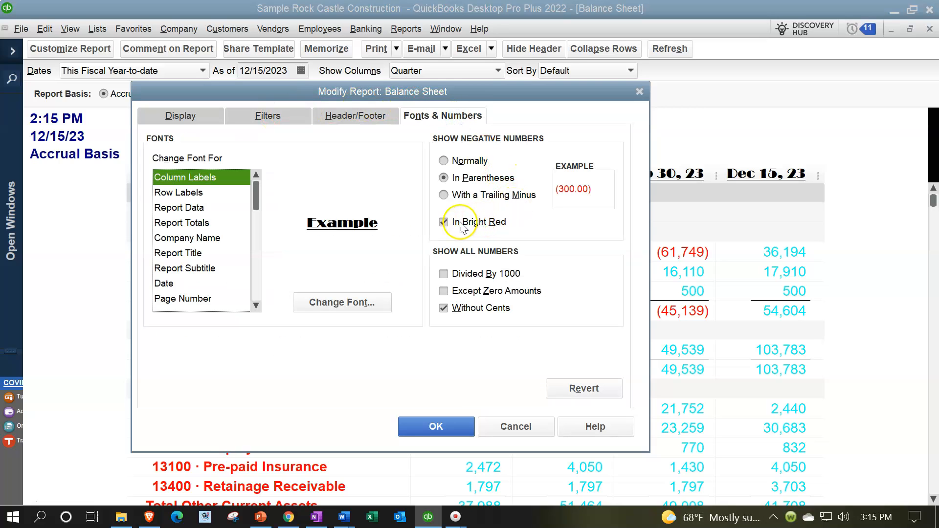
click(445, 224)
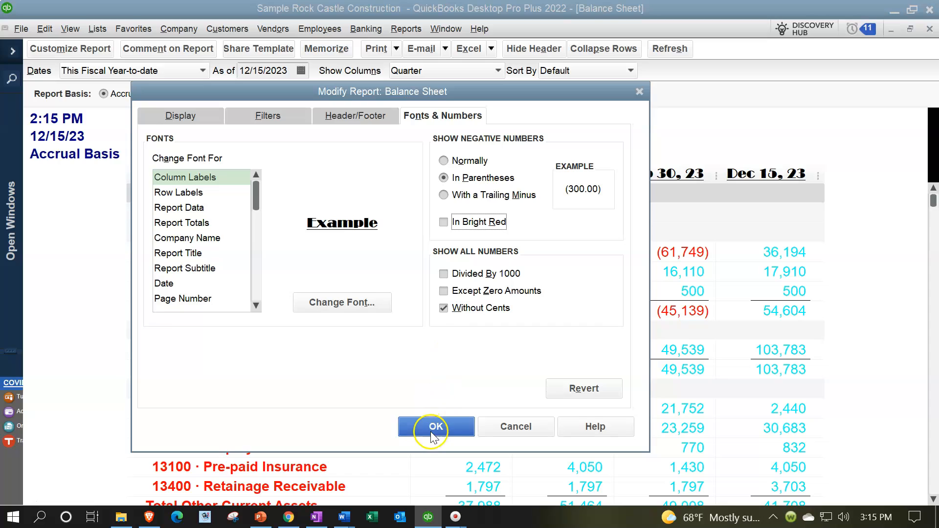
click(431, 431)
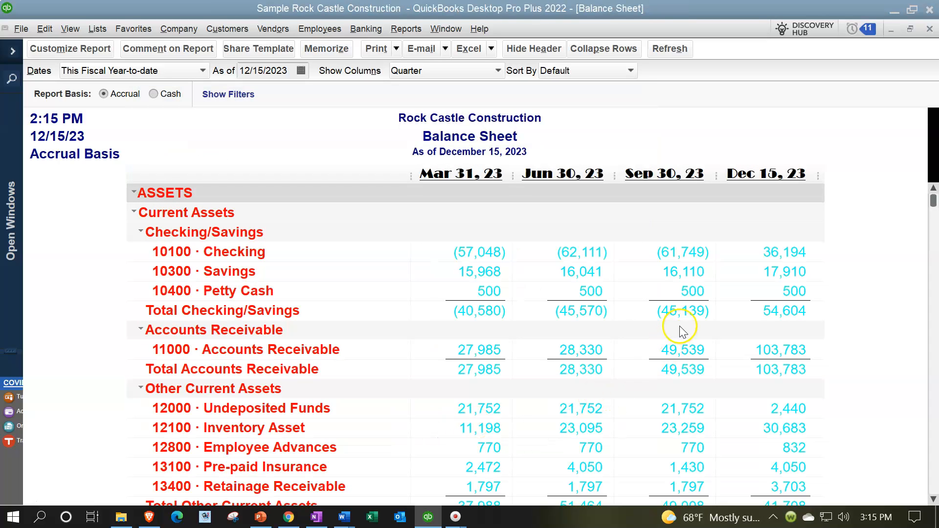
Make the Report Totals font Lime and underlined without changing related fonts, then apply it and review the totals in the Balance Sheet
click(95, 50)
click(438, 111)
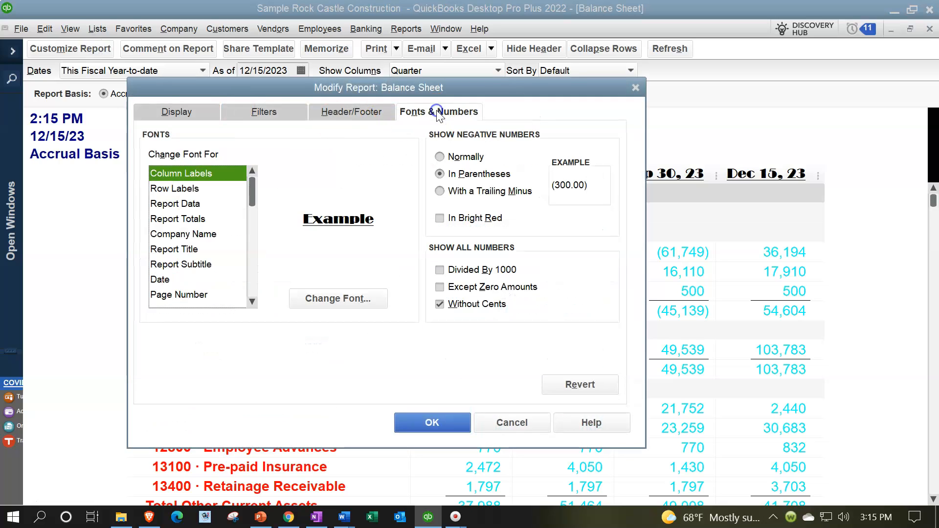
click(191, 204)
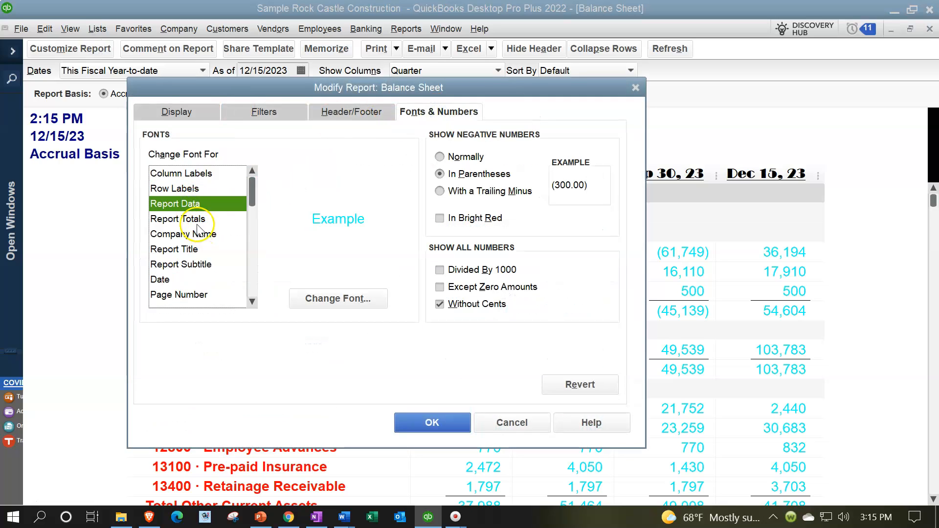
click(195, 220)
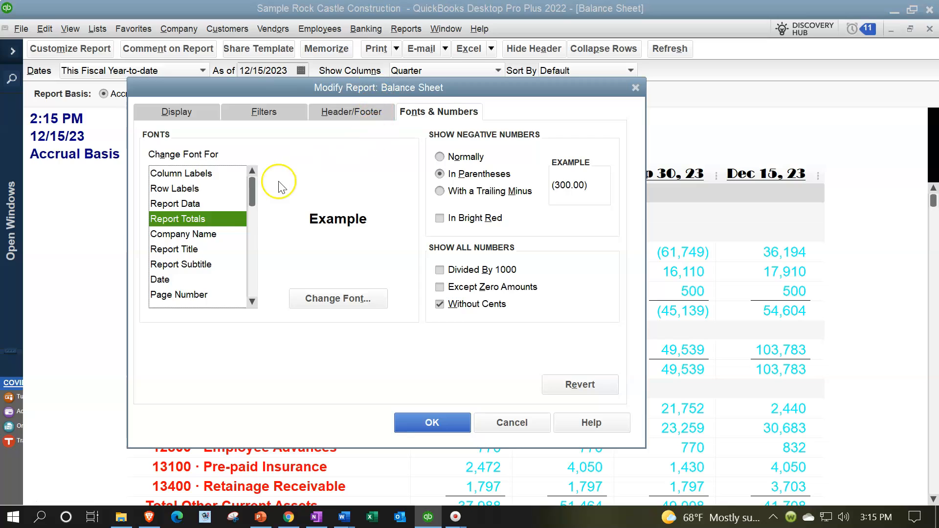
click(316, 303)
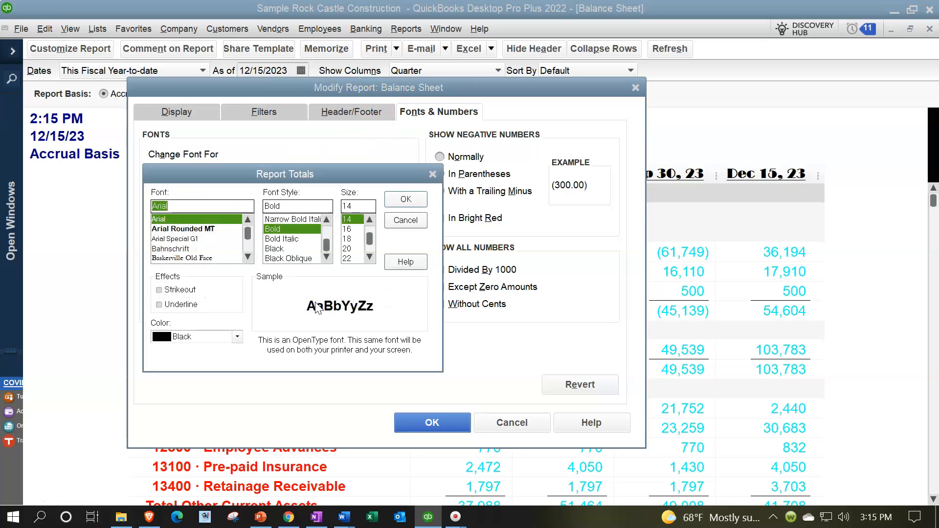
click(237, 337)
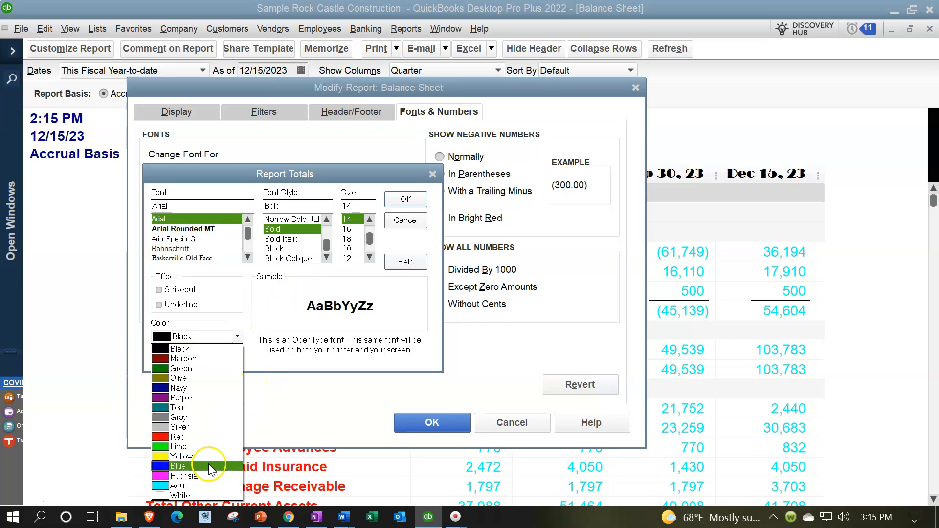
click(198, 447)
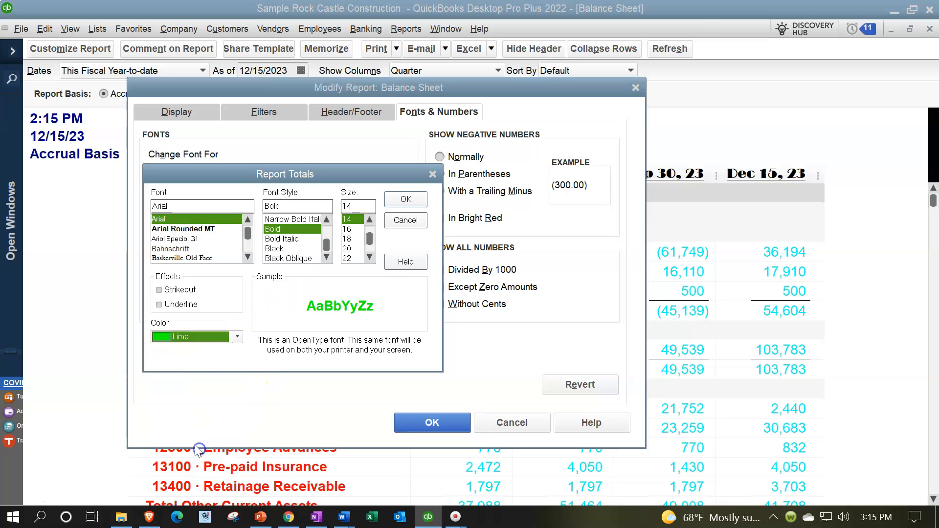
click(158, 304)
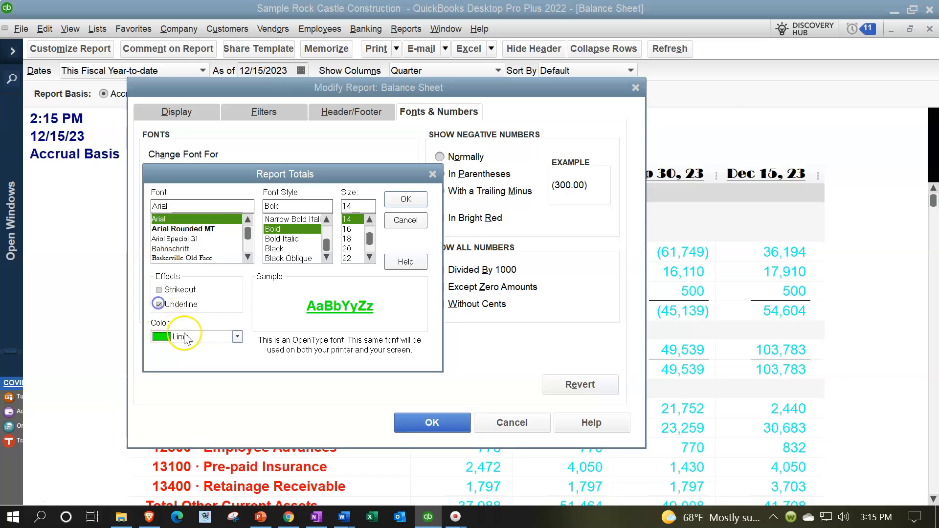
click(406, 199)
click(469, 162)
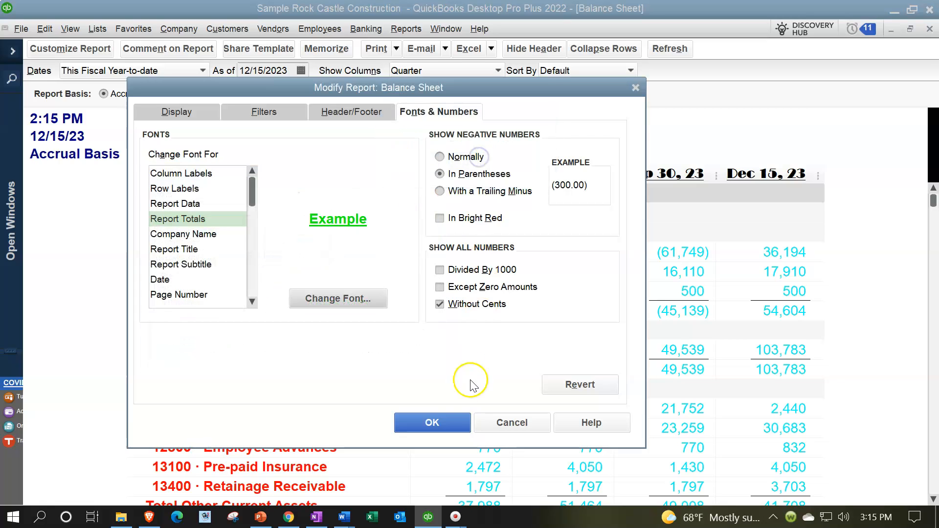
click(440, 421)
scroll(463, 386, down, 10)
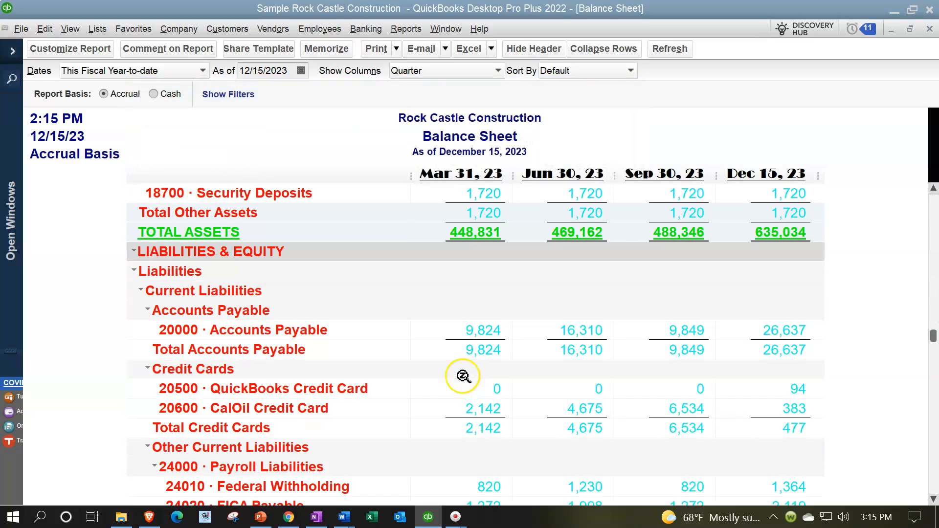
scroll(474, 248, down, 10)
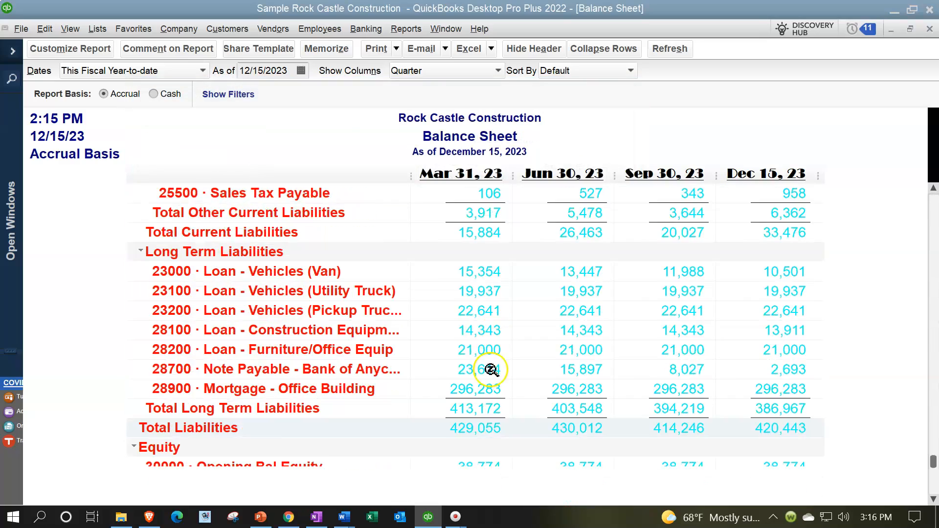
scroll(346, 298, up, 20)
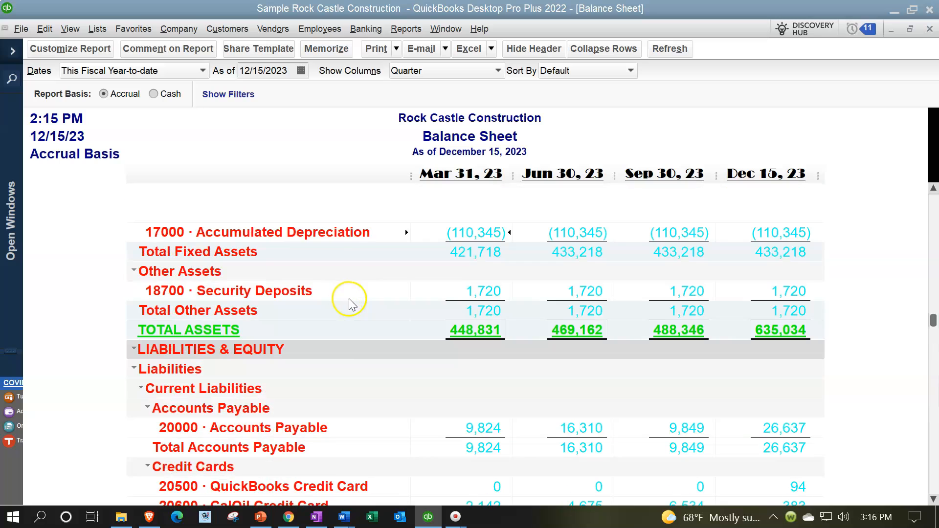
Set the Company Name font color of the Balance Sheet report to Green
click(57, 48)
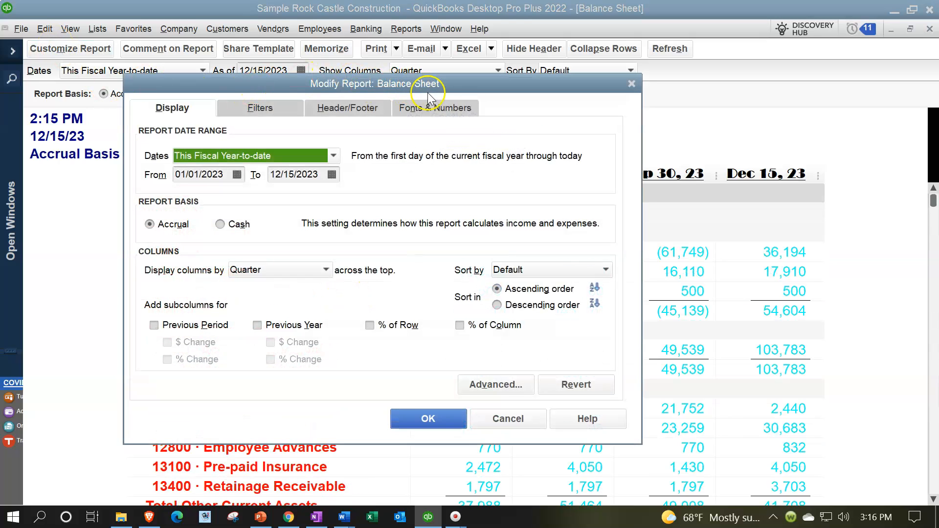
click(438, 108)
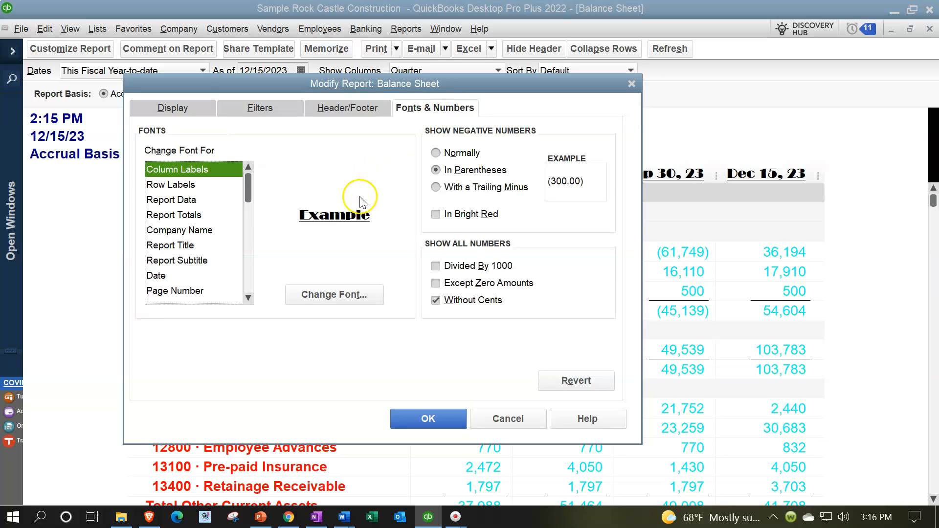
click(329, 288)
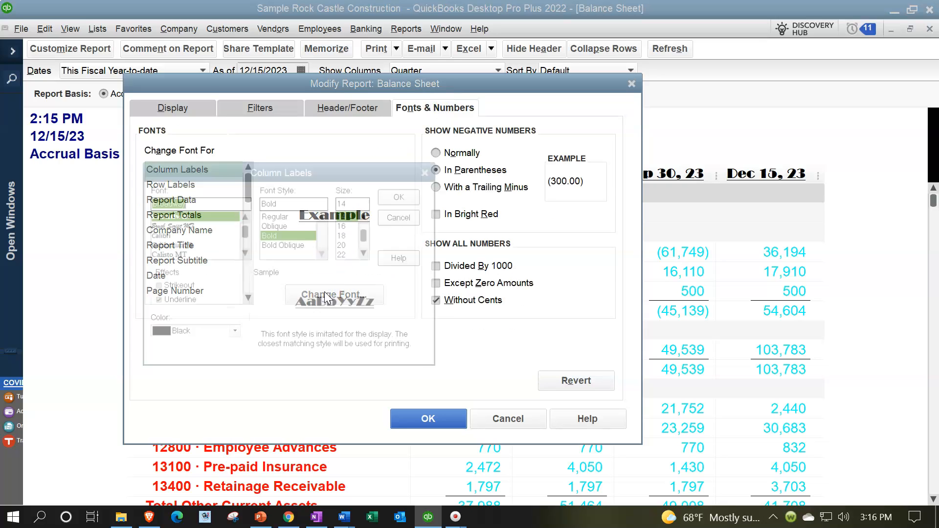
click(427, 171)
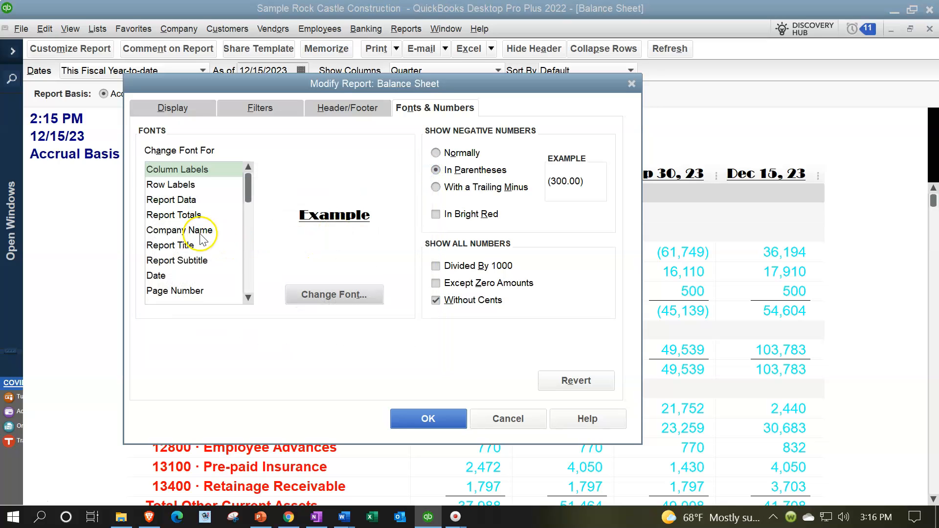
drag(360, 84, 477, 135)
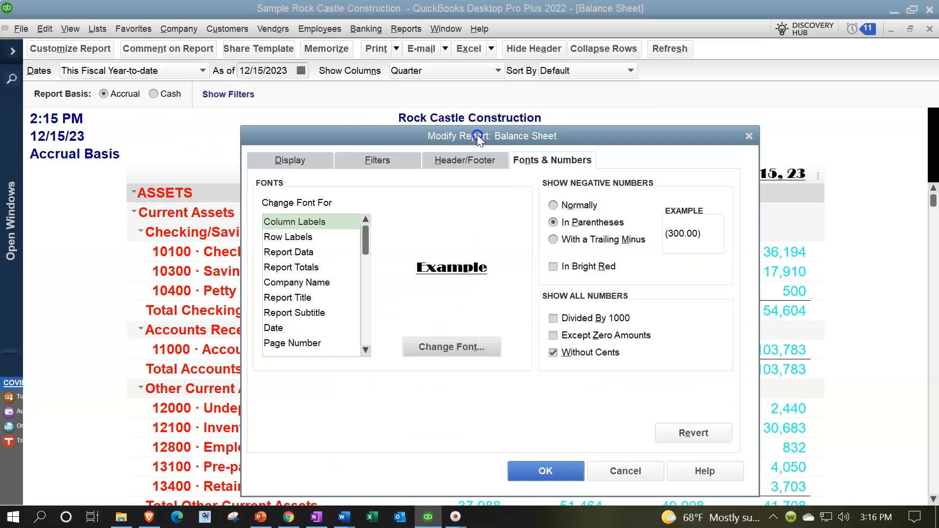
click(307, 284)
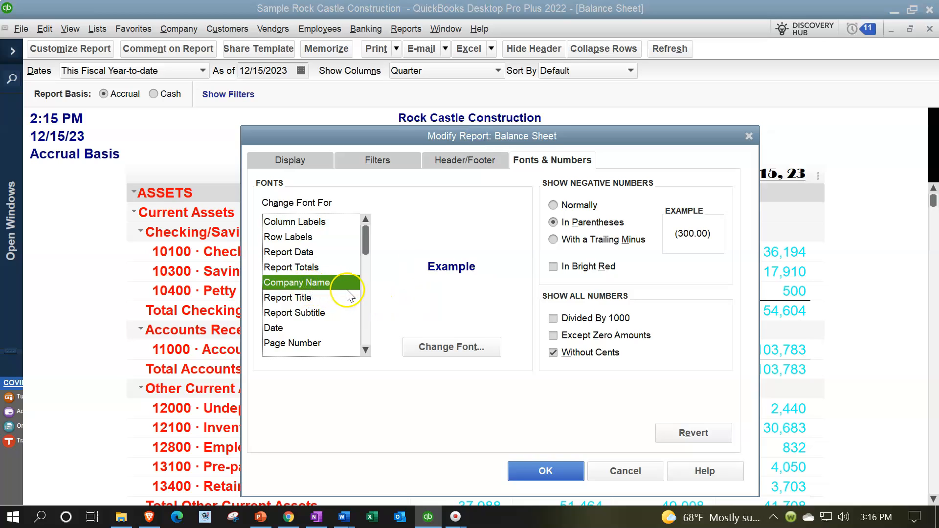
click(423, 348)
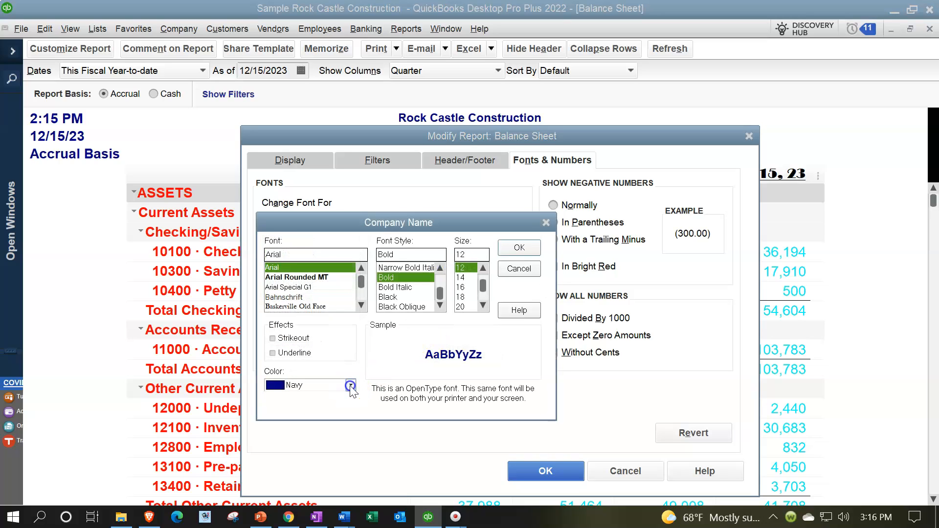
click(352, 387)
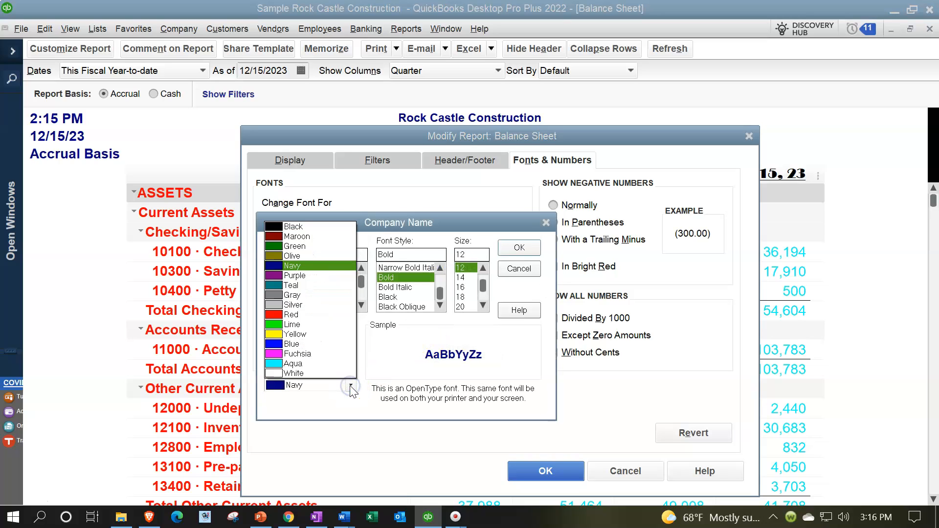
click(286, 247)
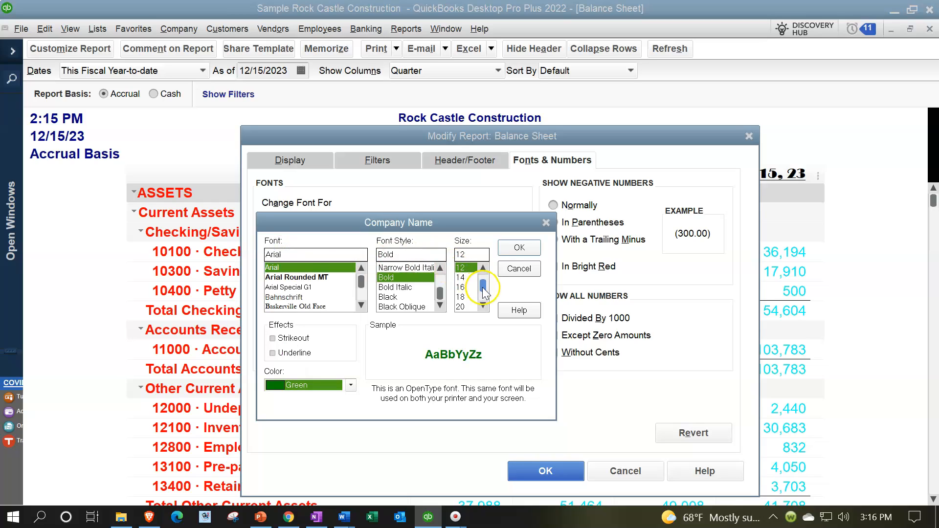
Set the Company Name font size to 22 and apply the font to the report without changing related fonts
click(483, 306)
click(483, 306)
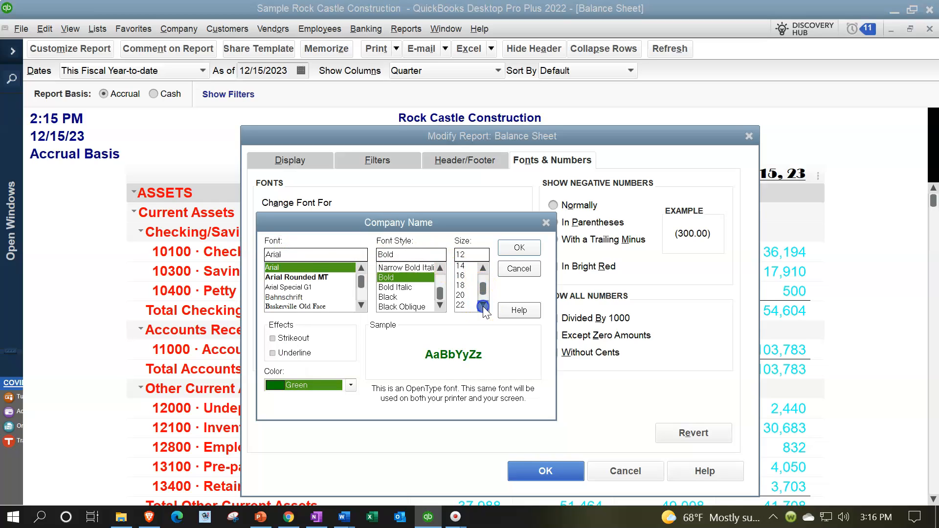
click(462, 296)
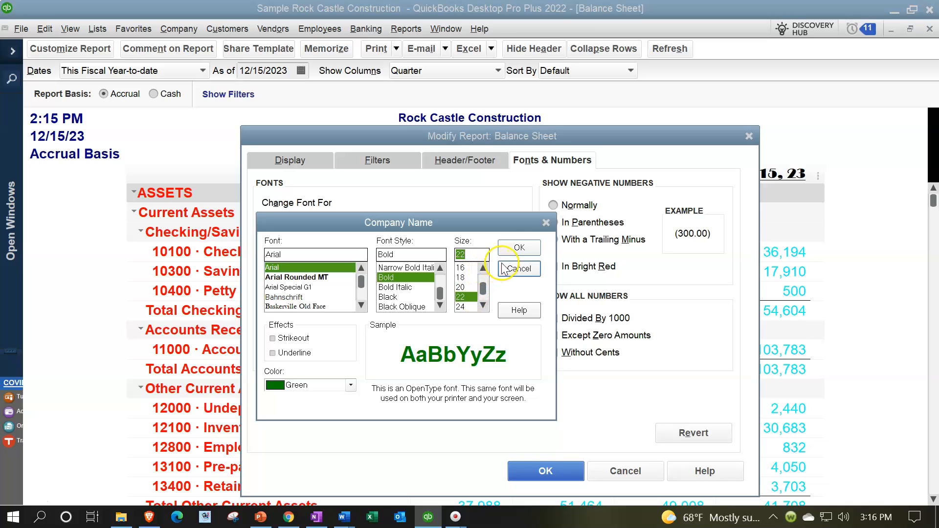
click(520, 248)
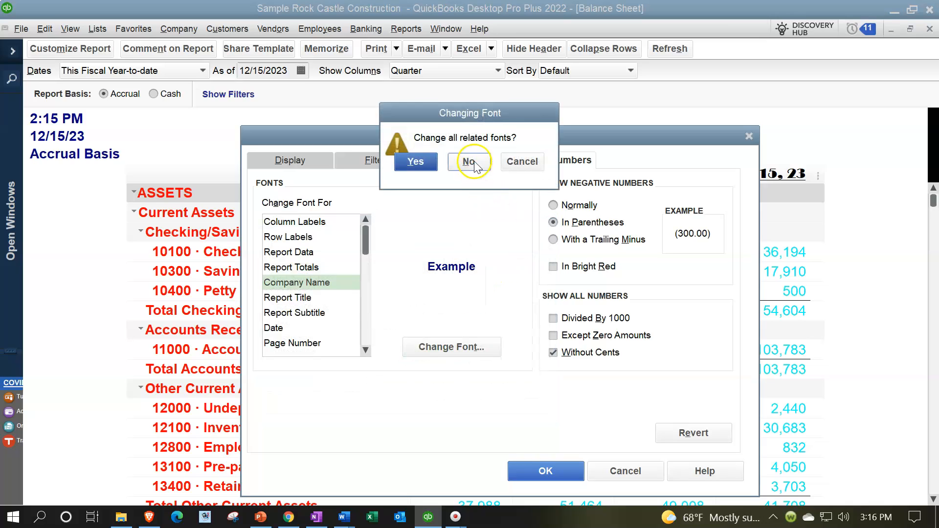
click(469, 161)
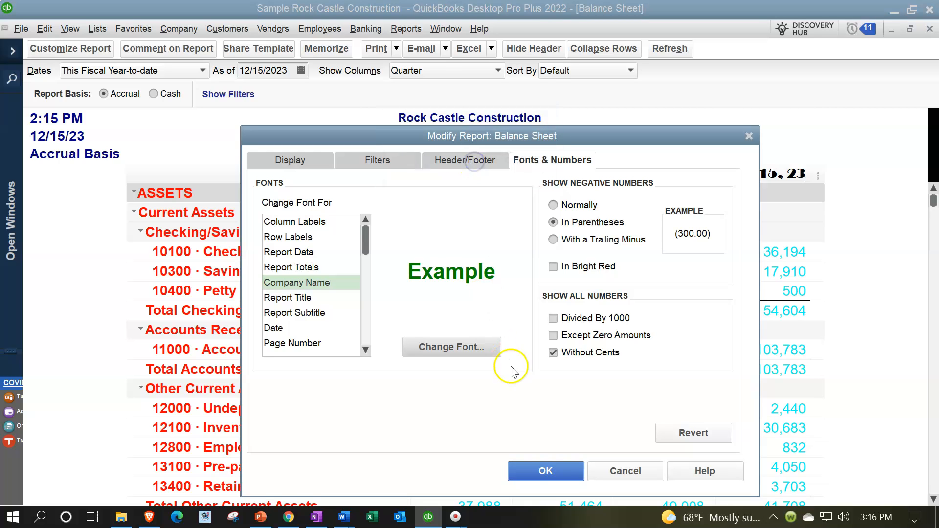
click(541, 472)
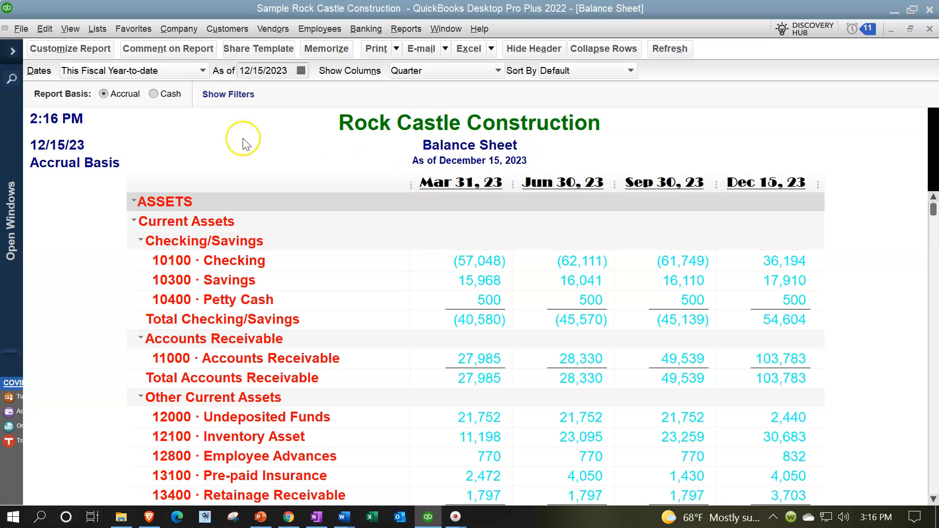
Examine the Balance Sheet's font samples for Report Title, Report Subtitle and Date, and the remaining report elements whose fonts can be changed
click(73, 49)
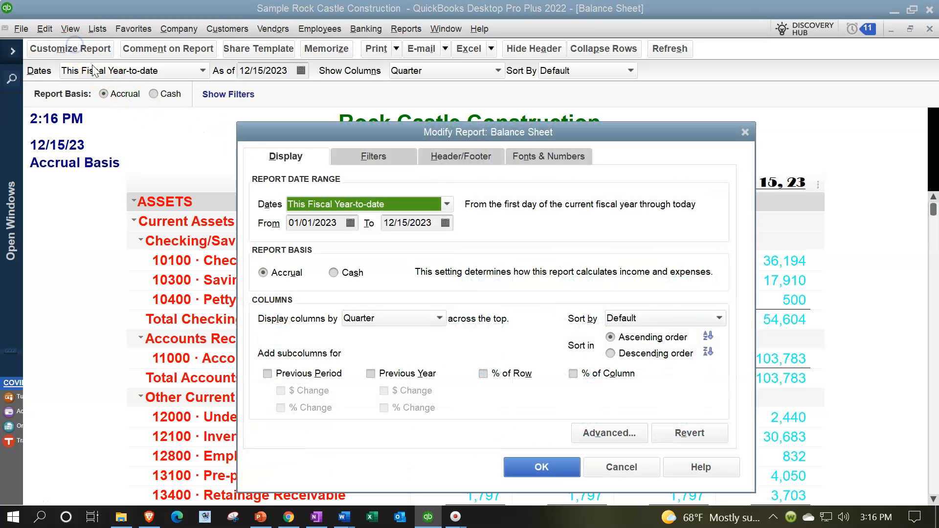
click(526, 164)
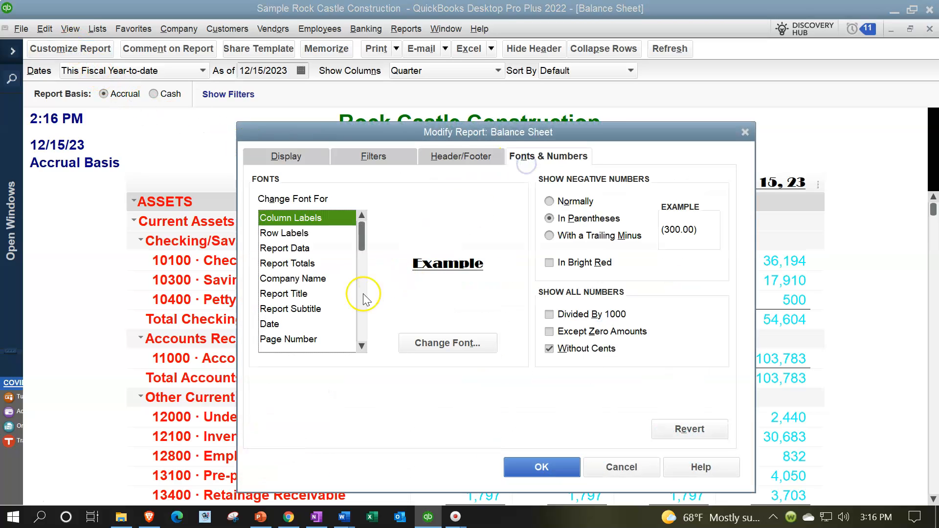
click(299, 294)
drag(444, 130, 469, 175)
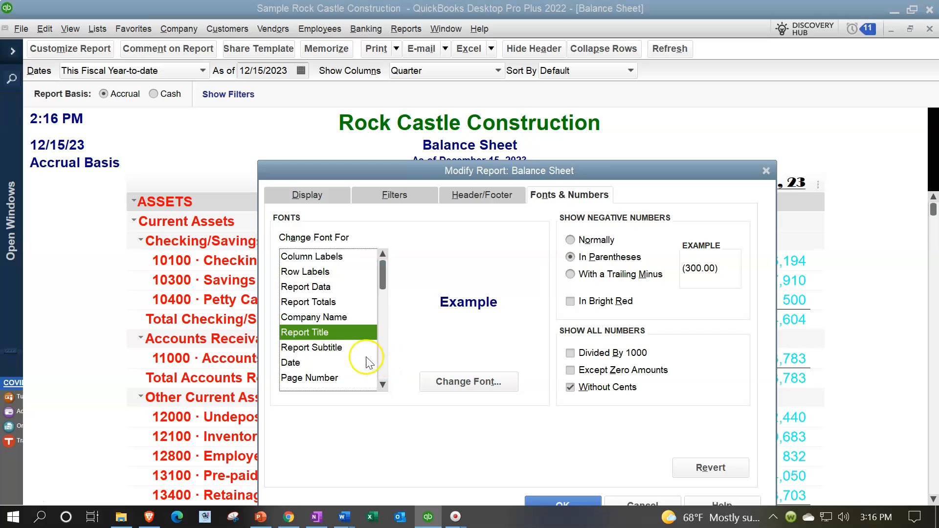
click(350, 348)
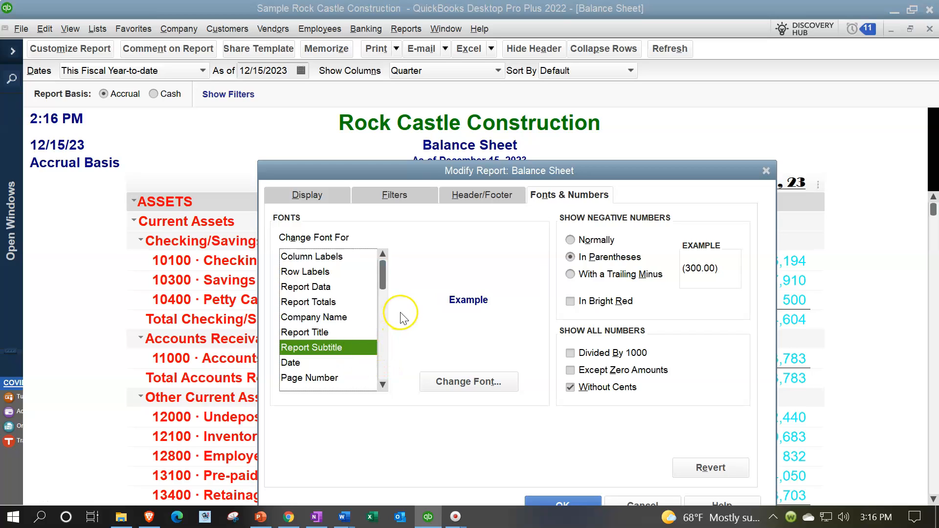
mouse_move(464, 176)
mouse_down()
mouse_move(457, 194)
mouse_move(457, 186)
mouse_up()
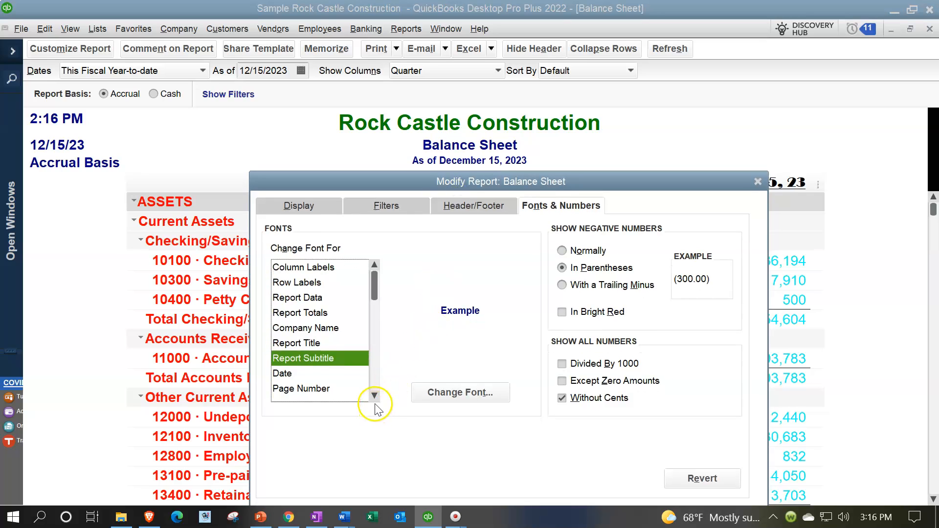
click(308, 374)
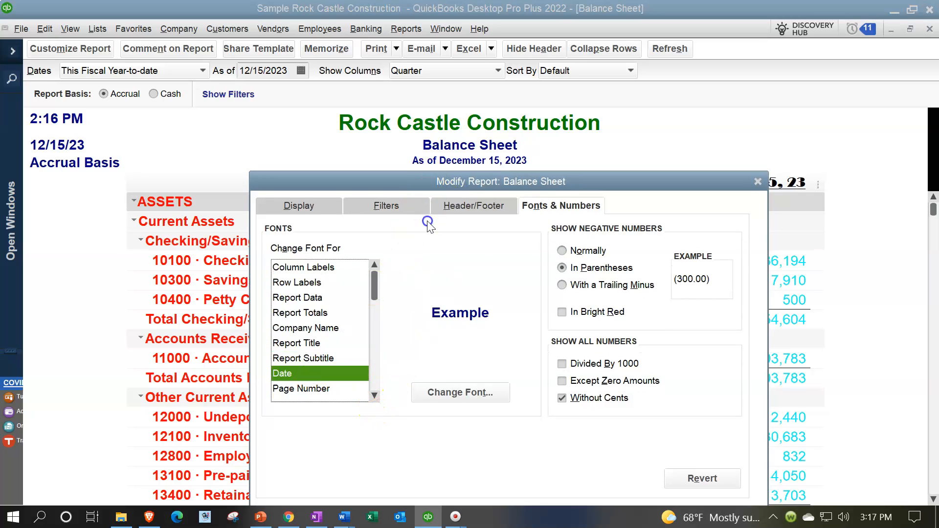
drag(432, 184, 404, 154)
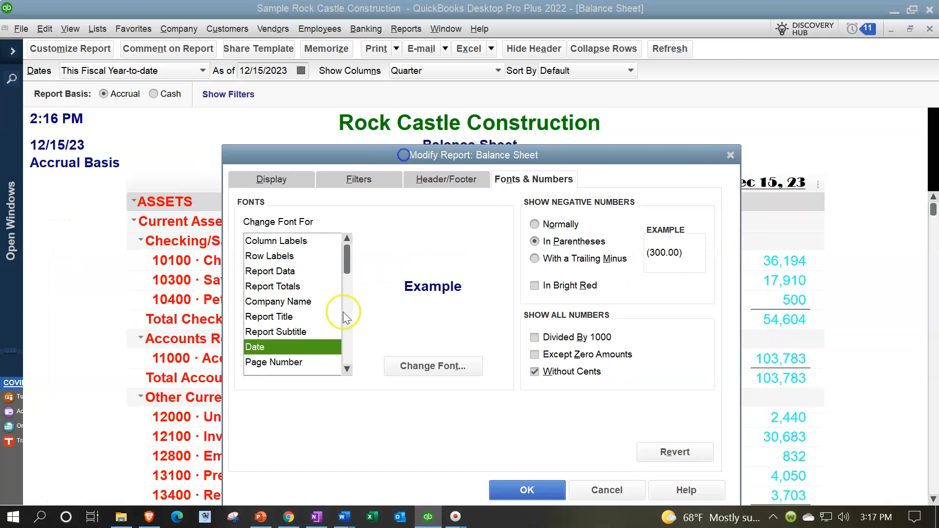
click(347, 370)
click(348, 369)
click(348, 369)
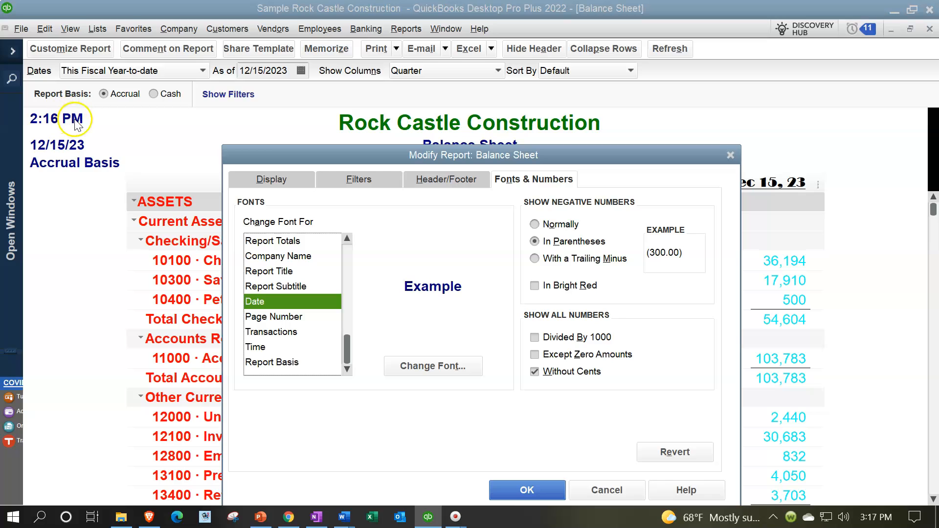
Revert all font and number settings of the Balance Sheet to their defaults and apply the reset to the report
drag(395, 155, 388, 121)
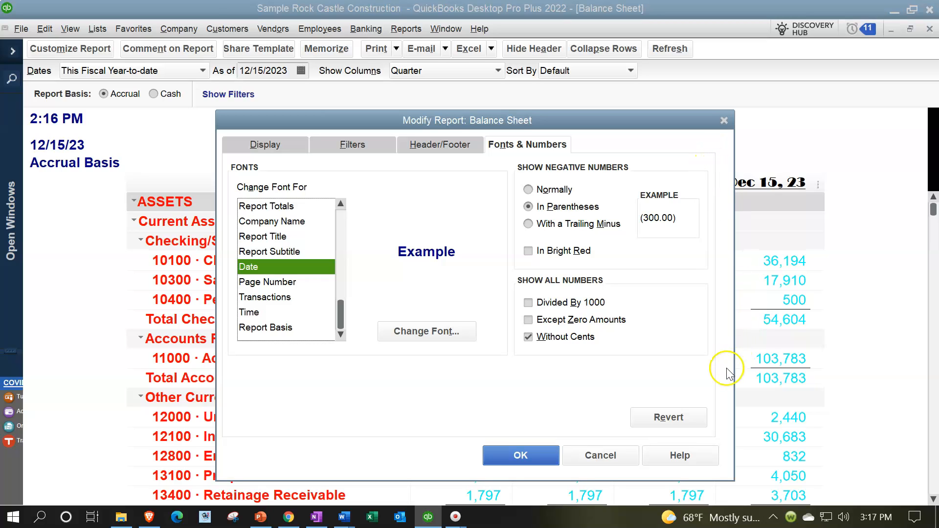
click(686, 423)
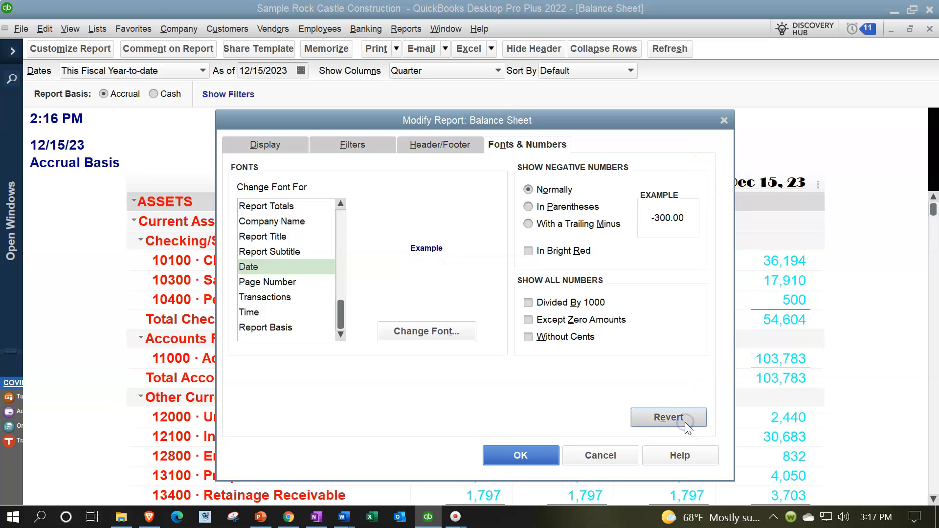
click(540, 457)
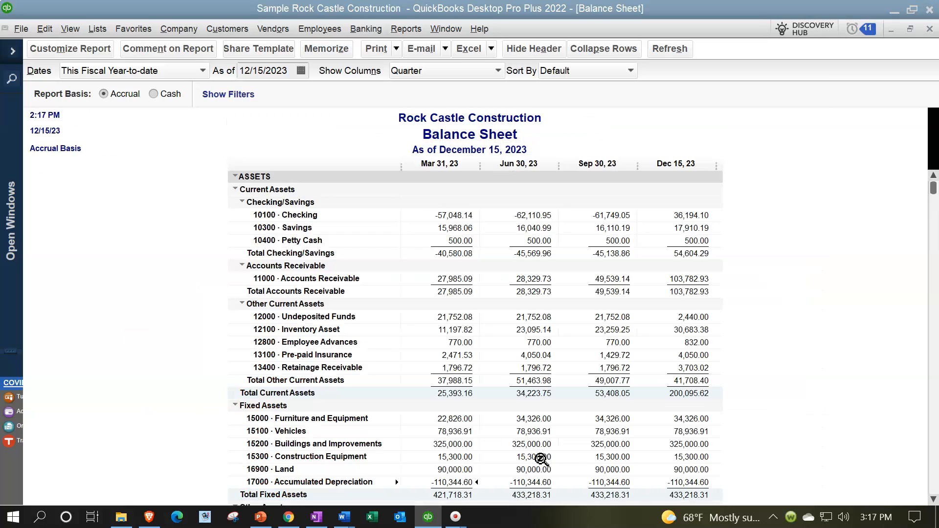